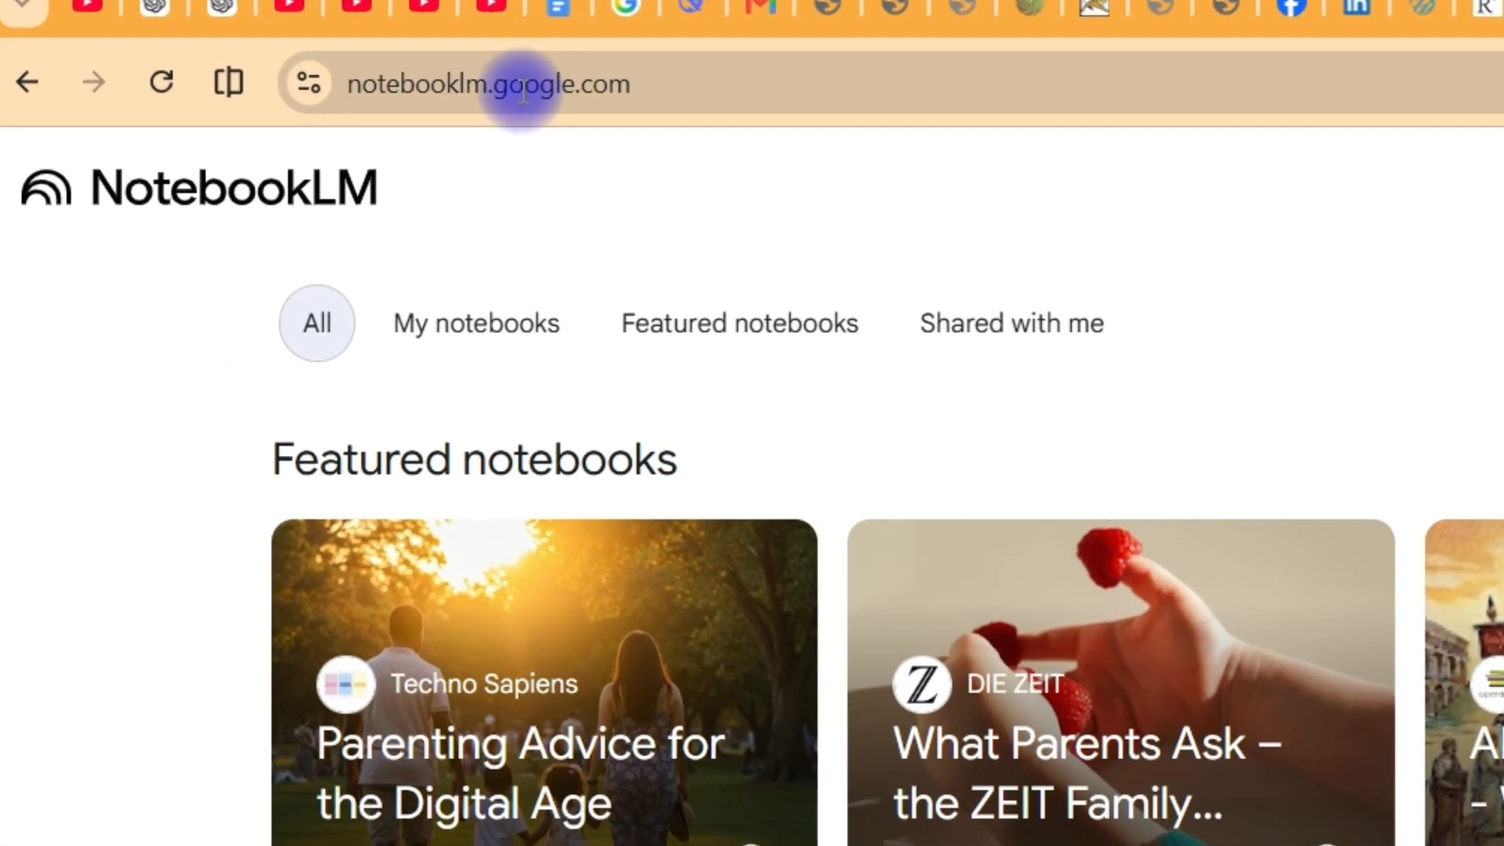
Step: Create a new notebook from the NotebookLM home page
click(477, 85)
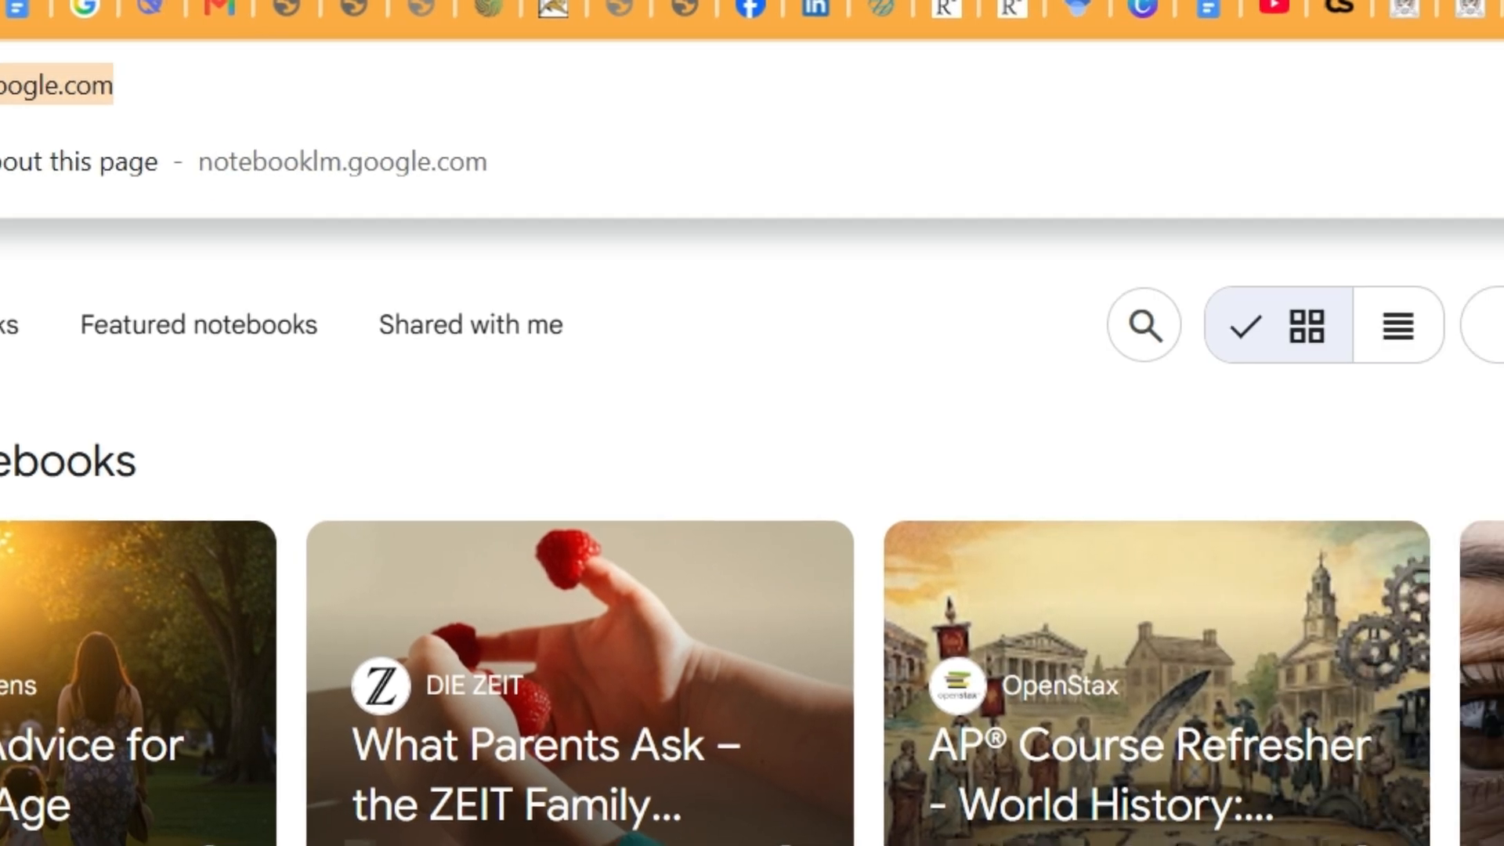
click(1304, 262)
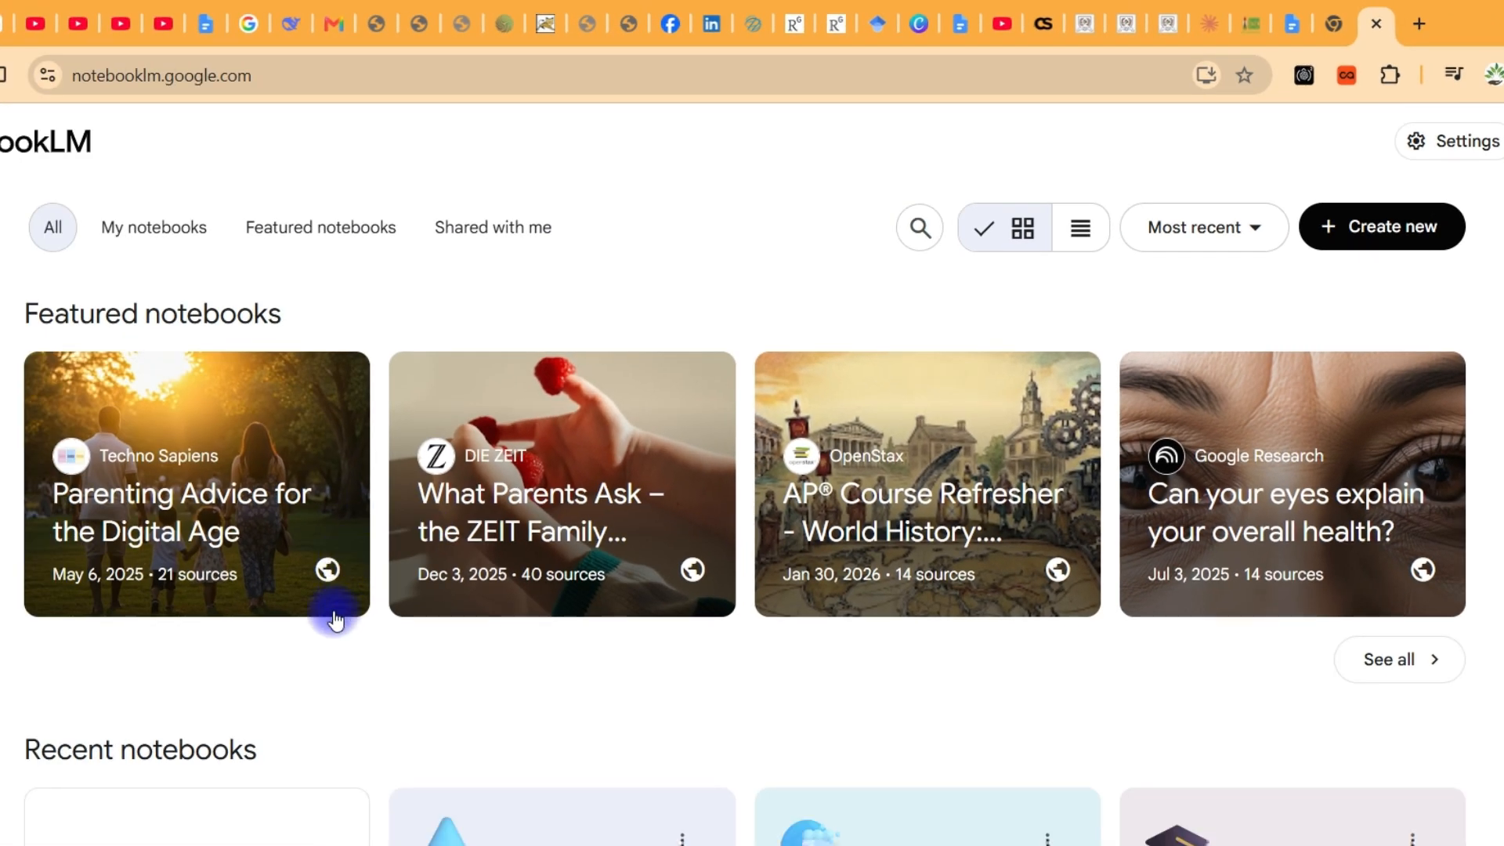
scroll(329, 615, down, 3)
scroll(268, 687, down, 1)
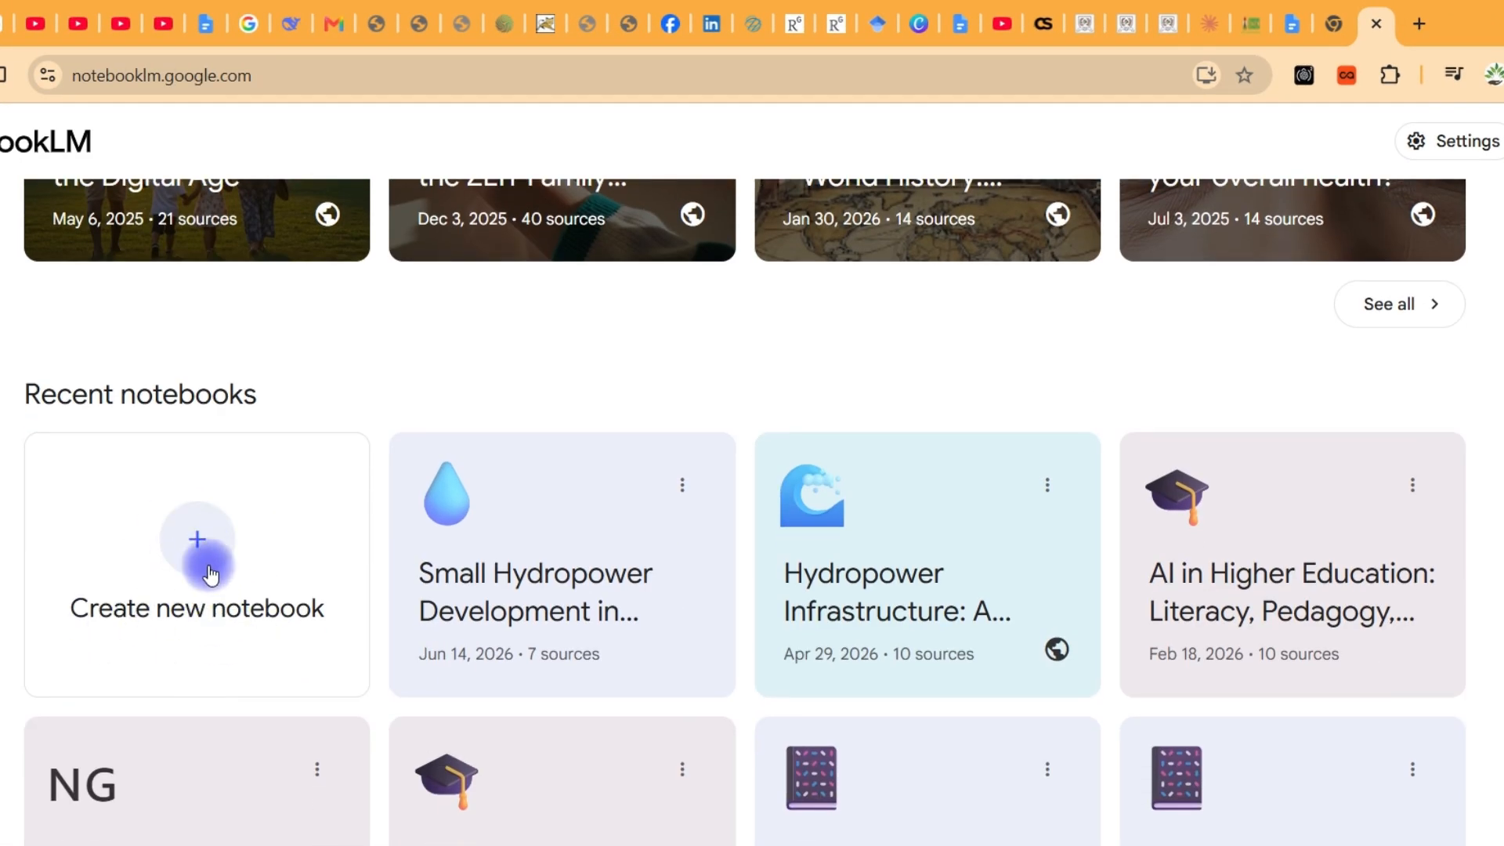
scroll(212, 576, up, 4)
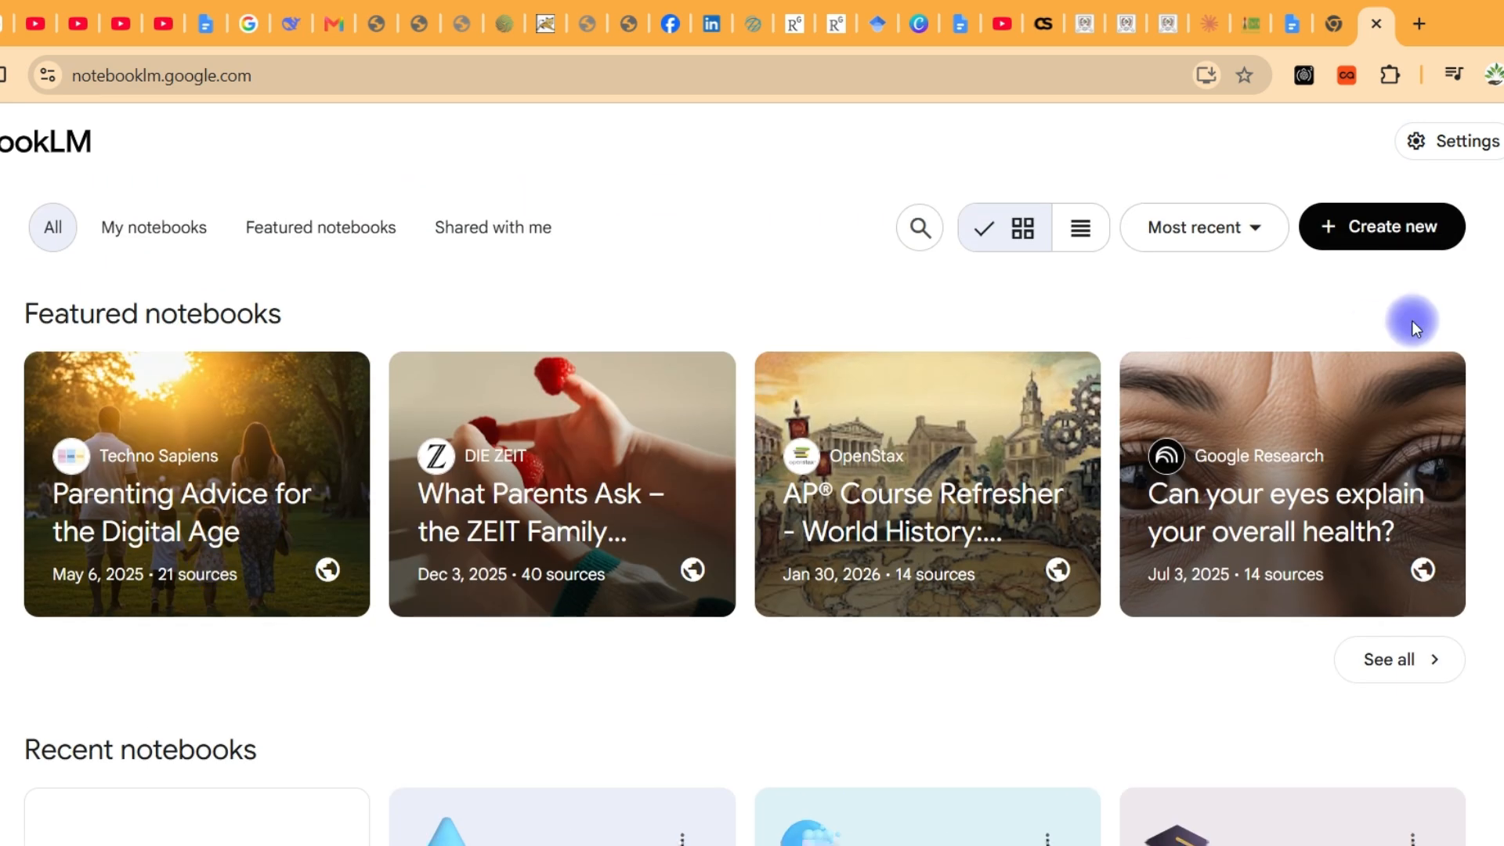
click(1375, 231)
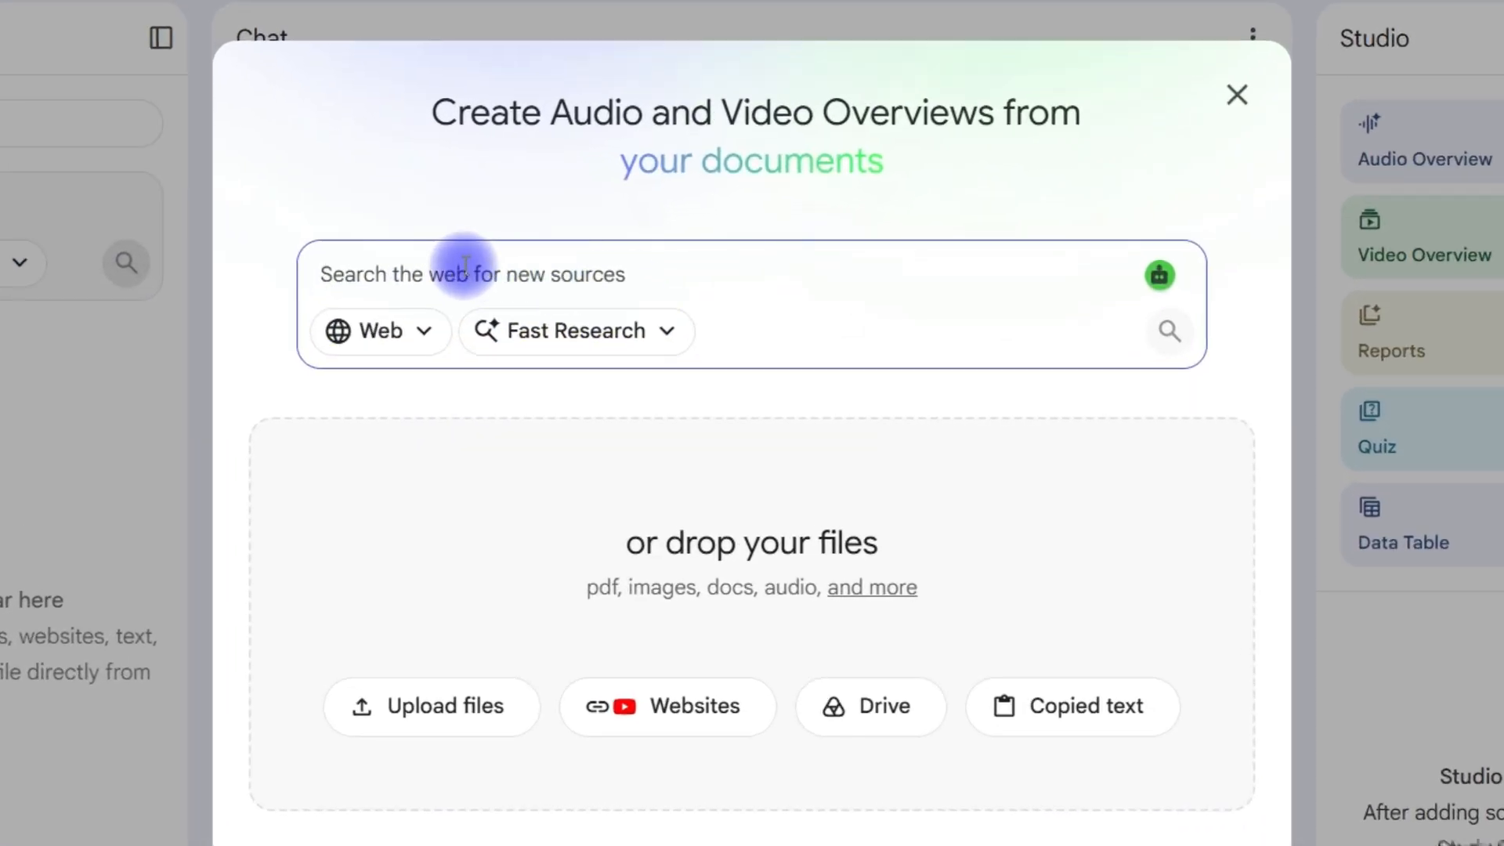
Step: Examine the new notebook's source search options for research mode and Web or Drive, closing the add-source dialog and returning to the notebook list
click(438, 257)
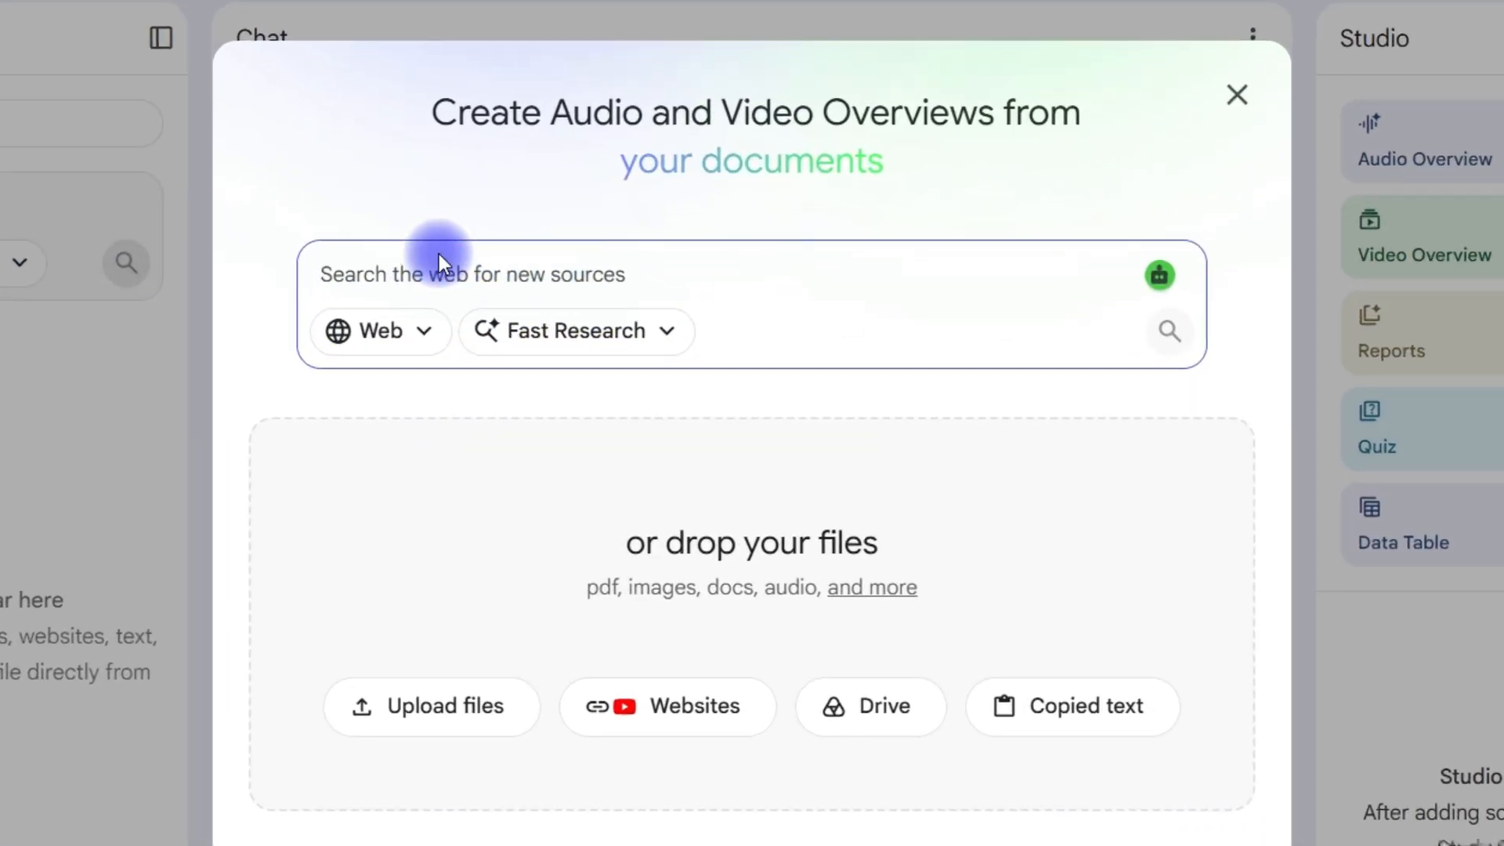
click(664, 333)
click(624, 444)
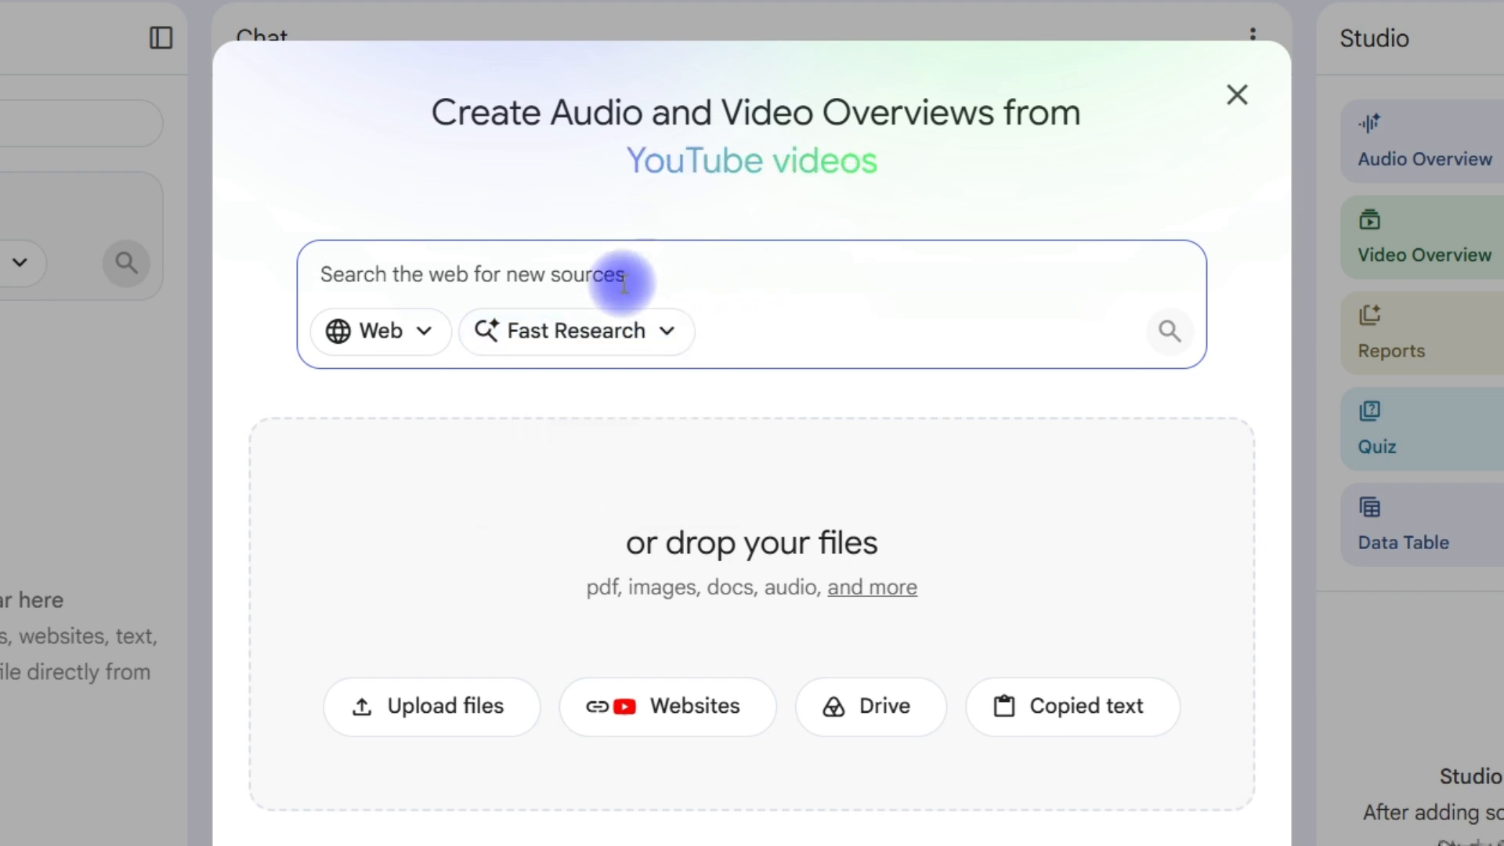
click(426, 332)
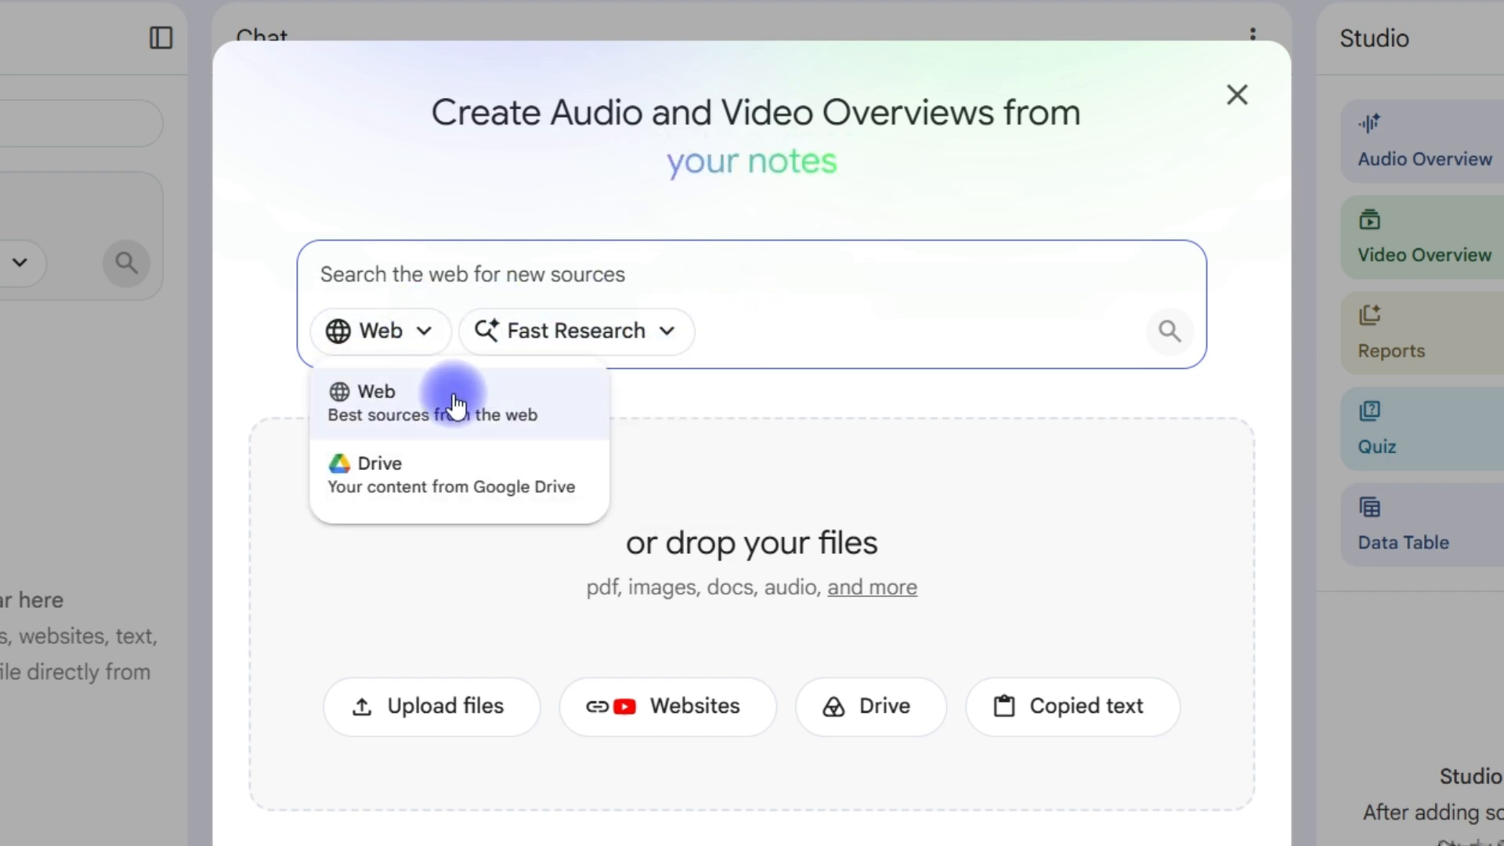
click(793, 284)
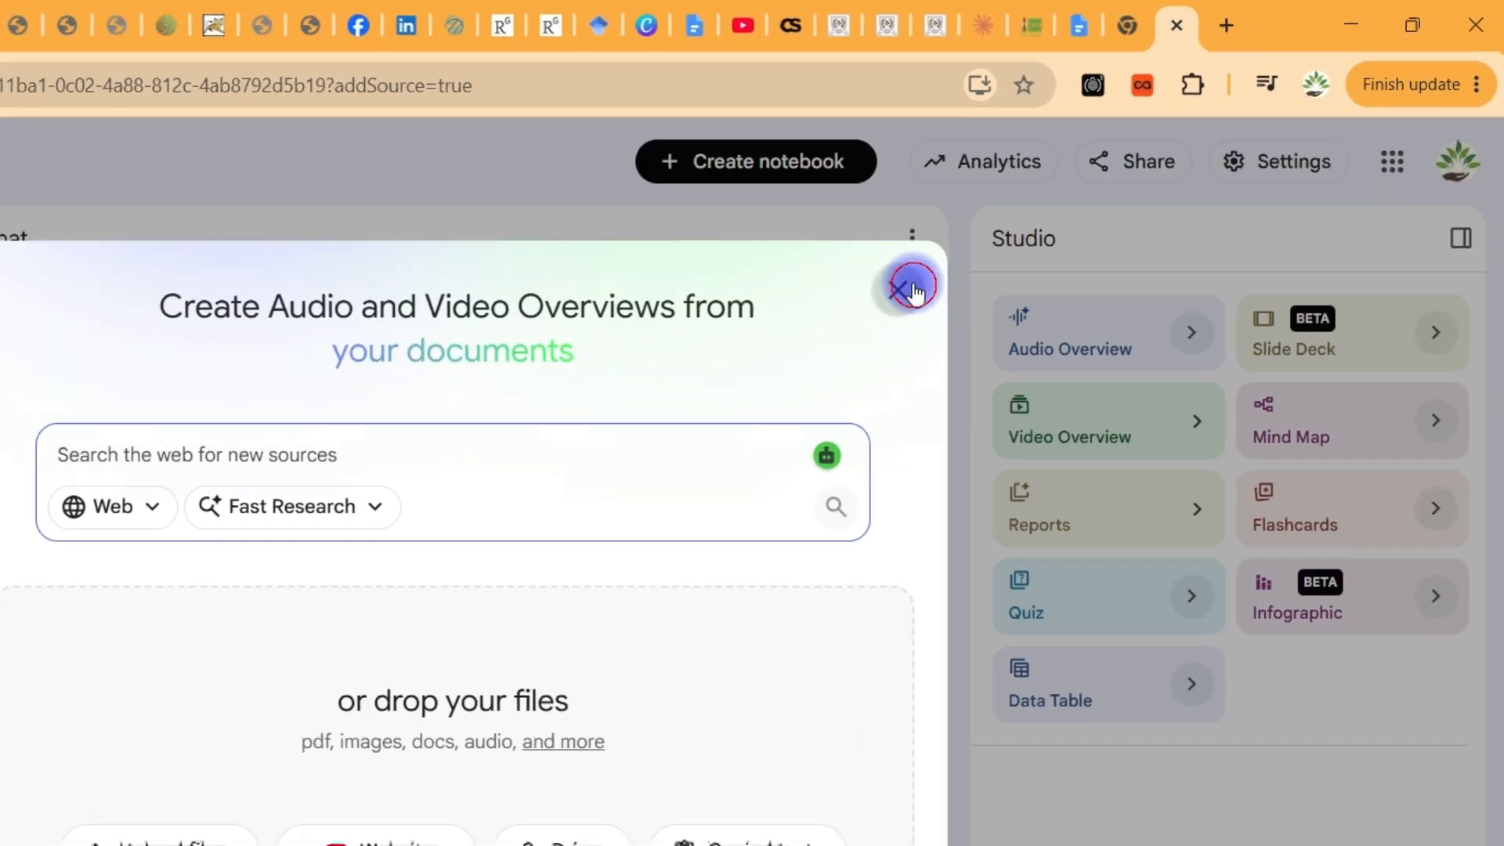
click(838, 318)
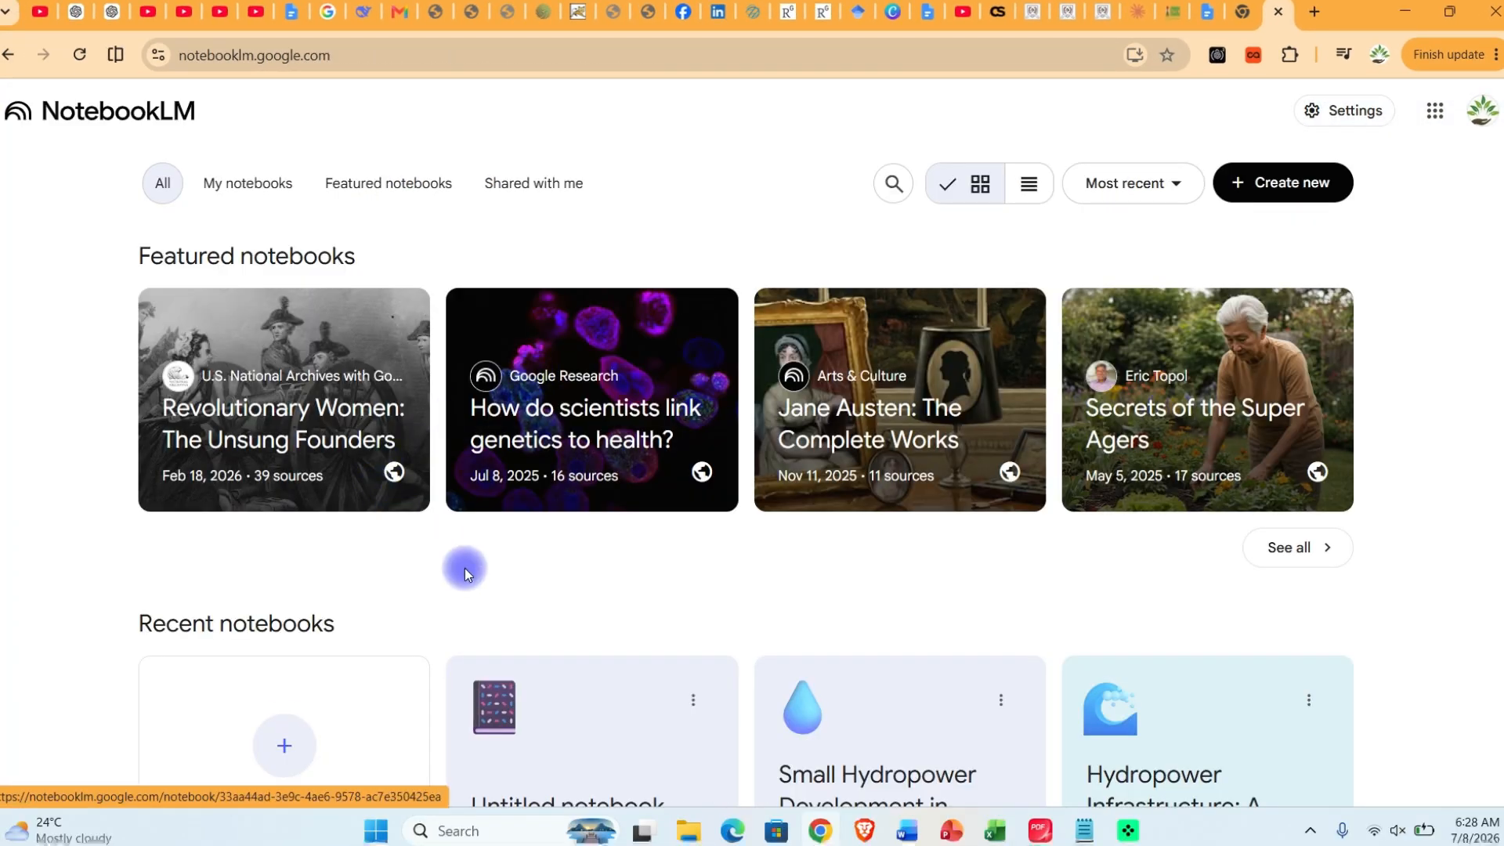
Step: Open the Small Hydropower Development in Nigeria notebook and check its add-source dialog, leaving the sources as they are
scroll(473, 546, down, 4)
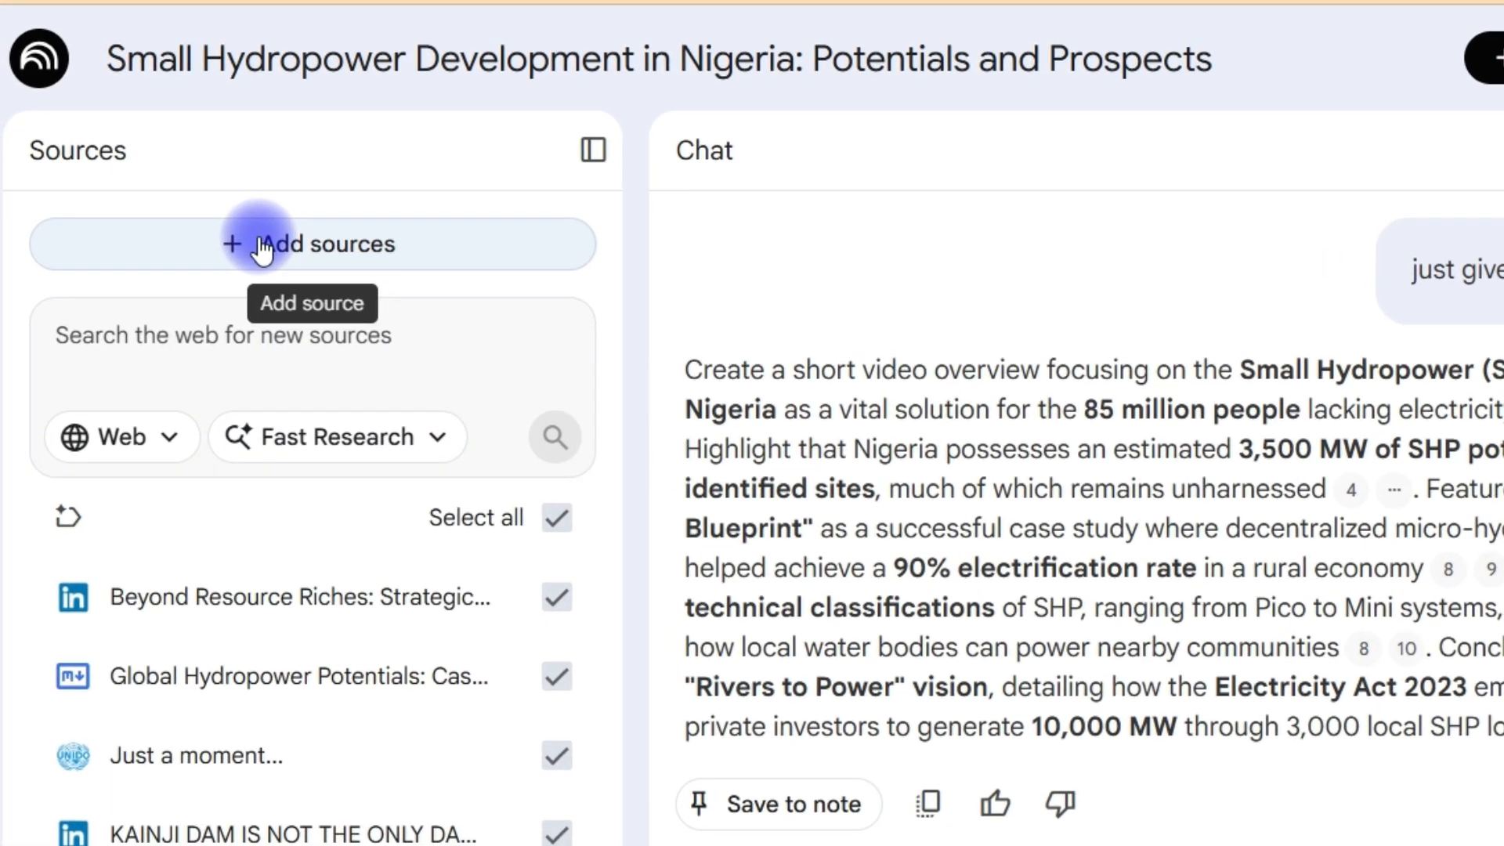
click(209, 194)
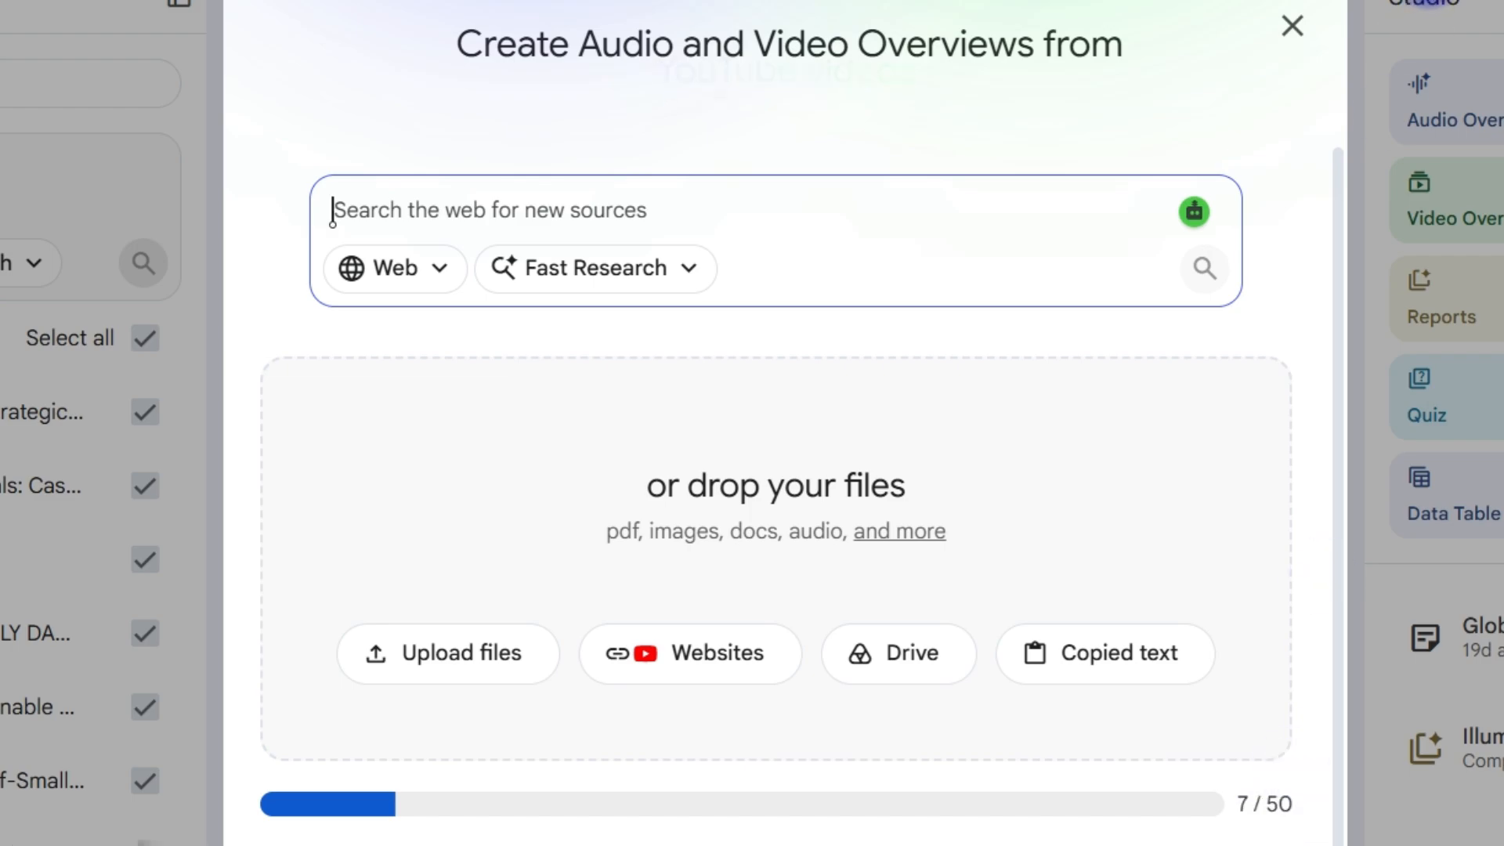
click(1292, 26)
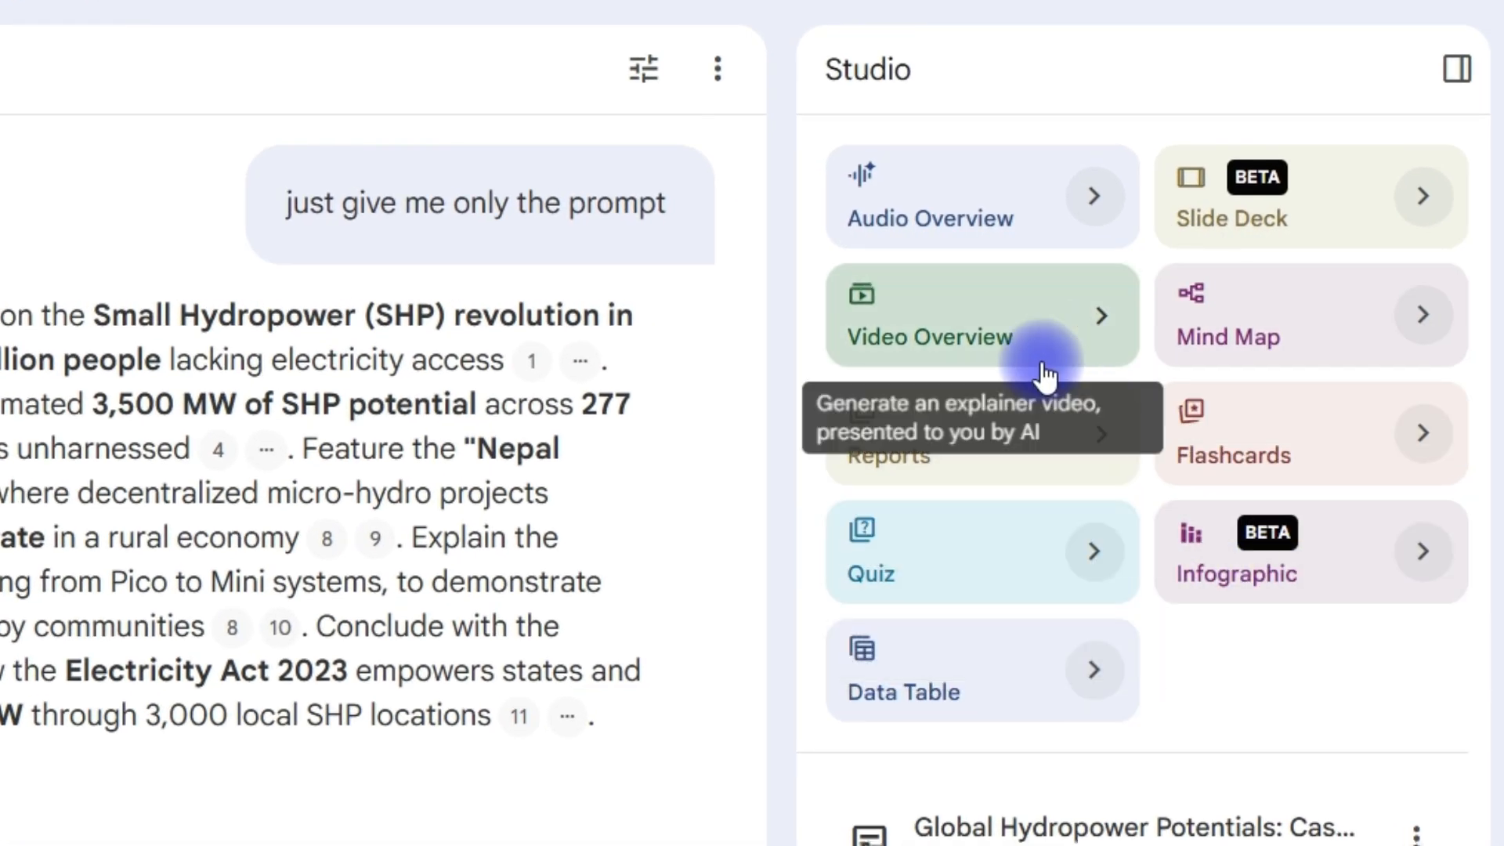
click(1108, 321)
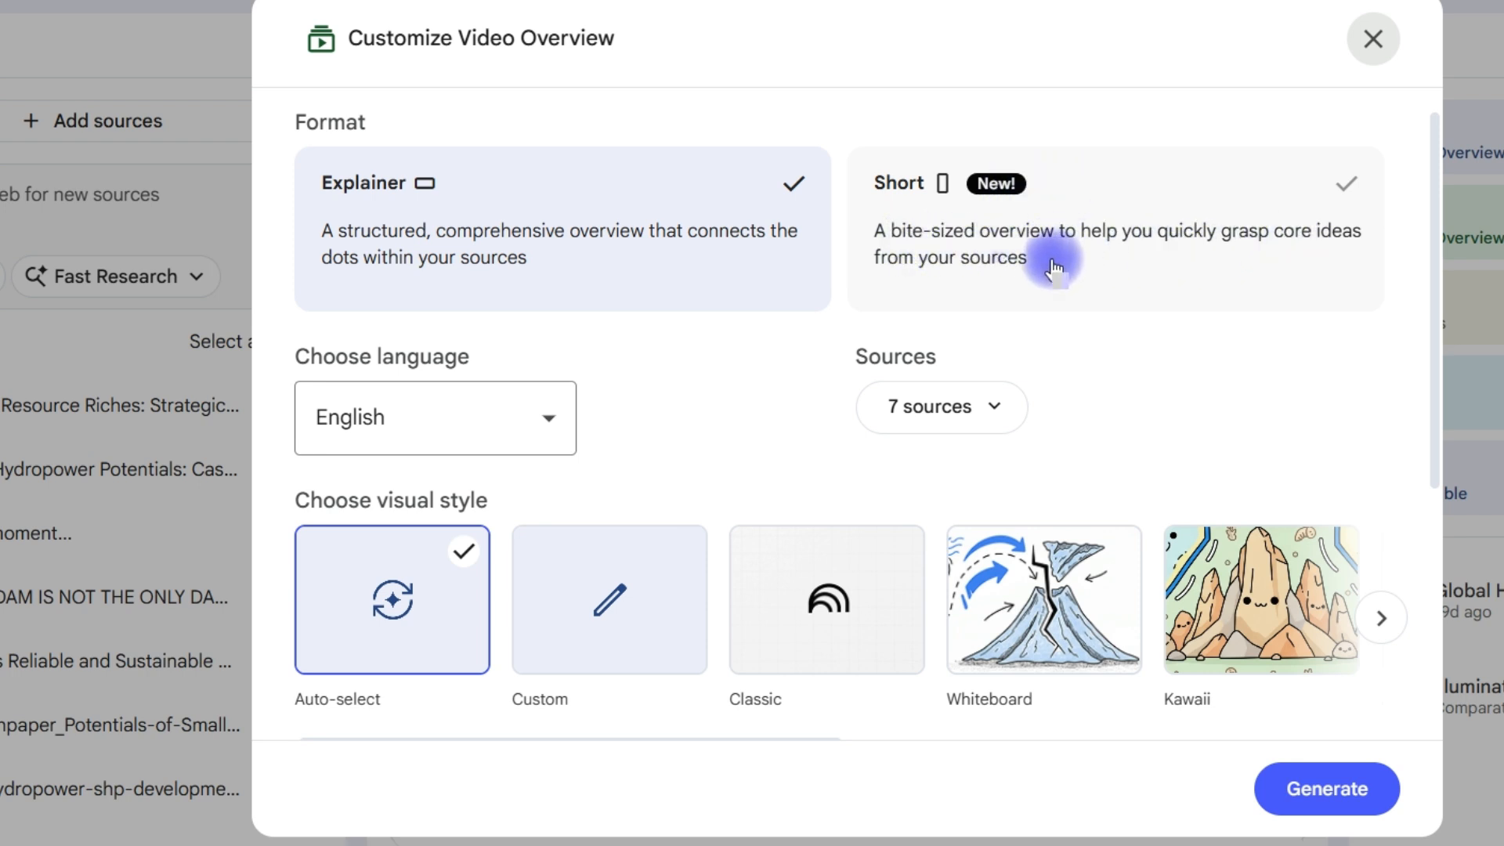
click(950, 246)
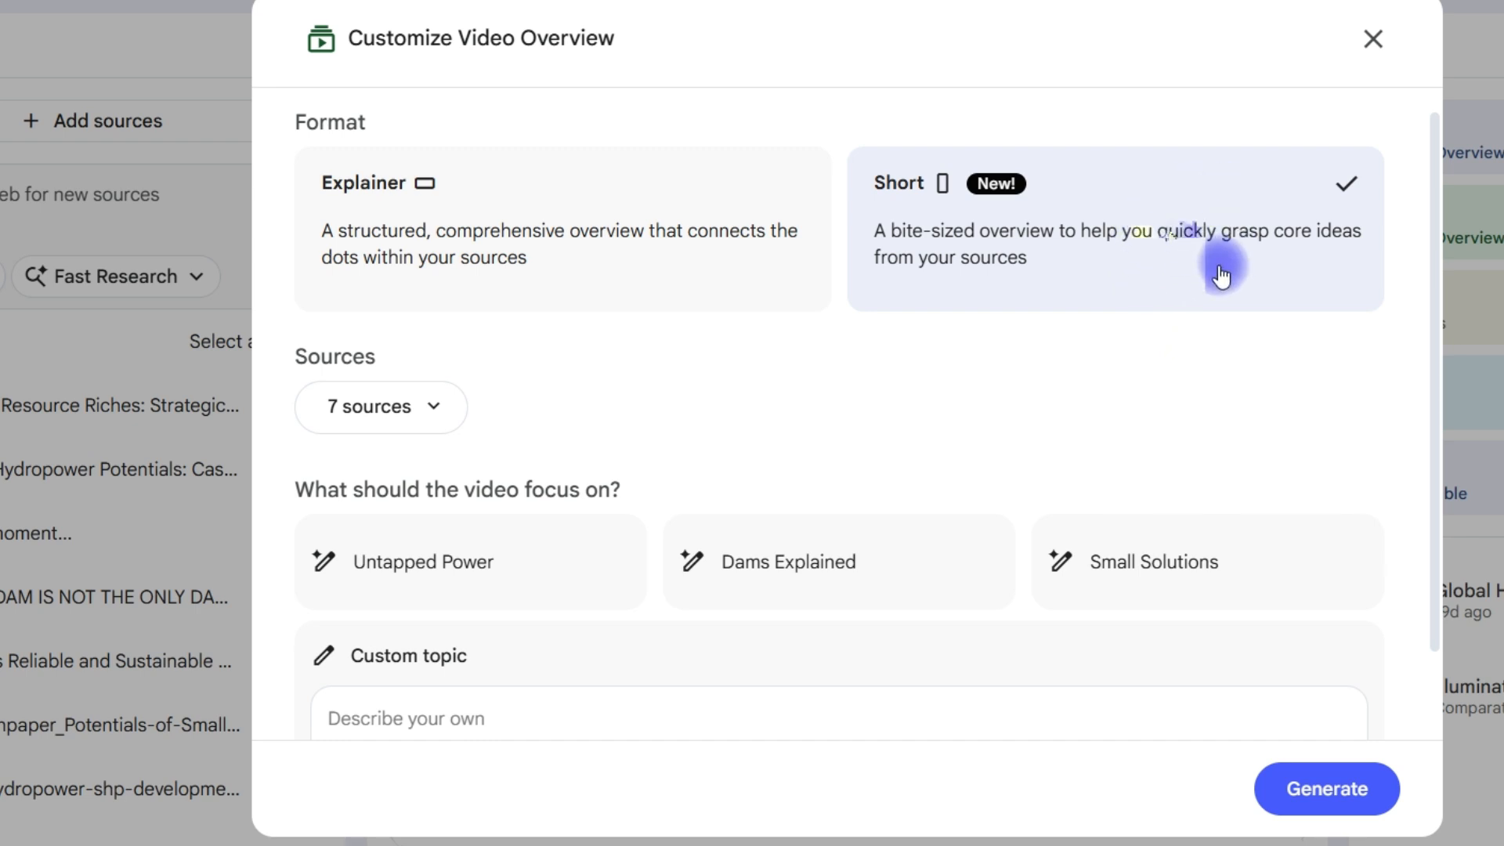
click(433, 409)
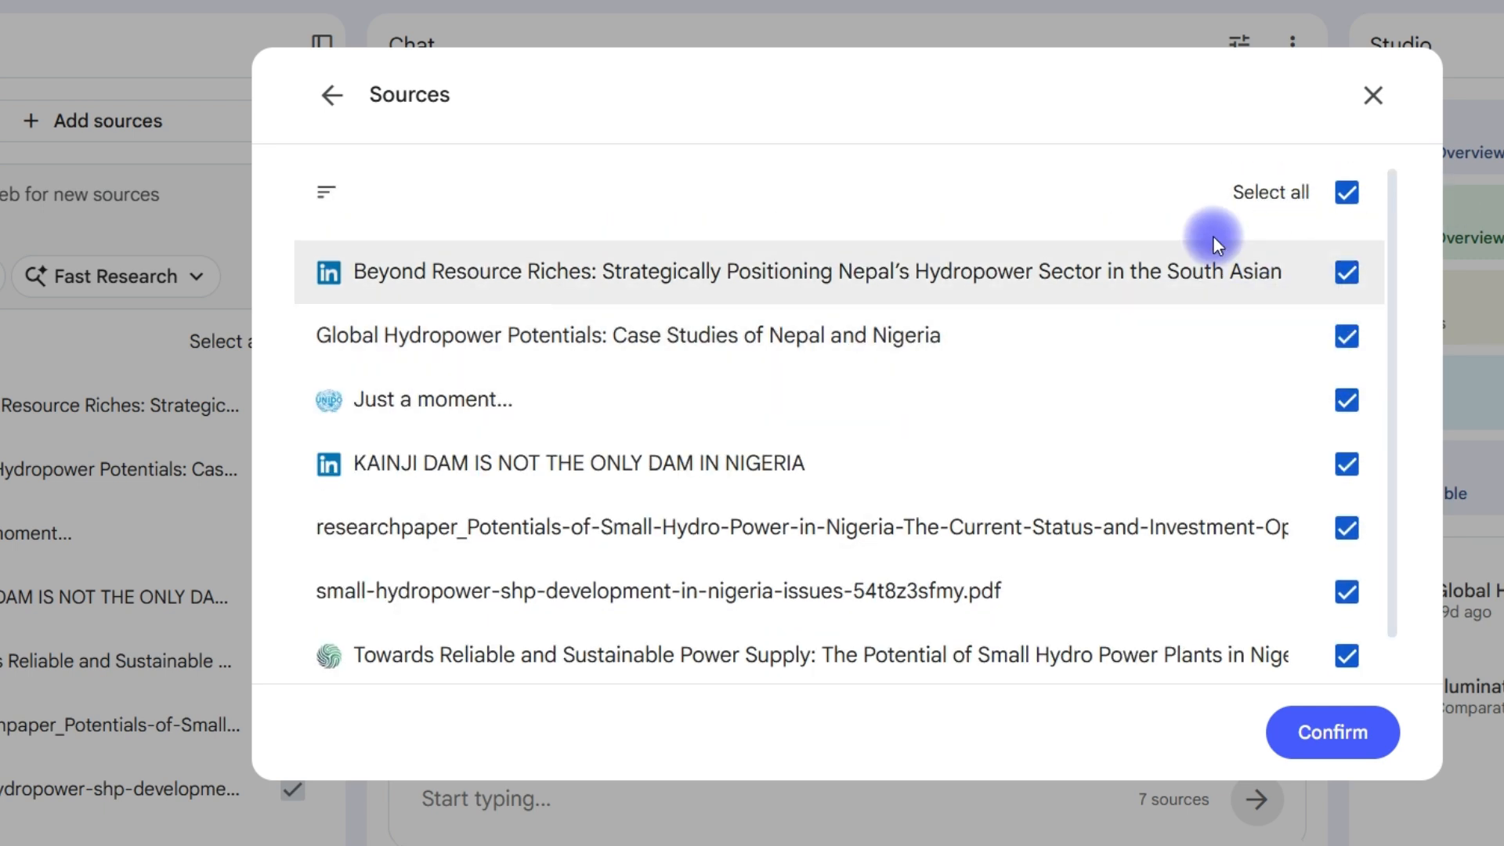
click(1376, 95)
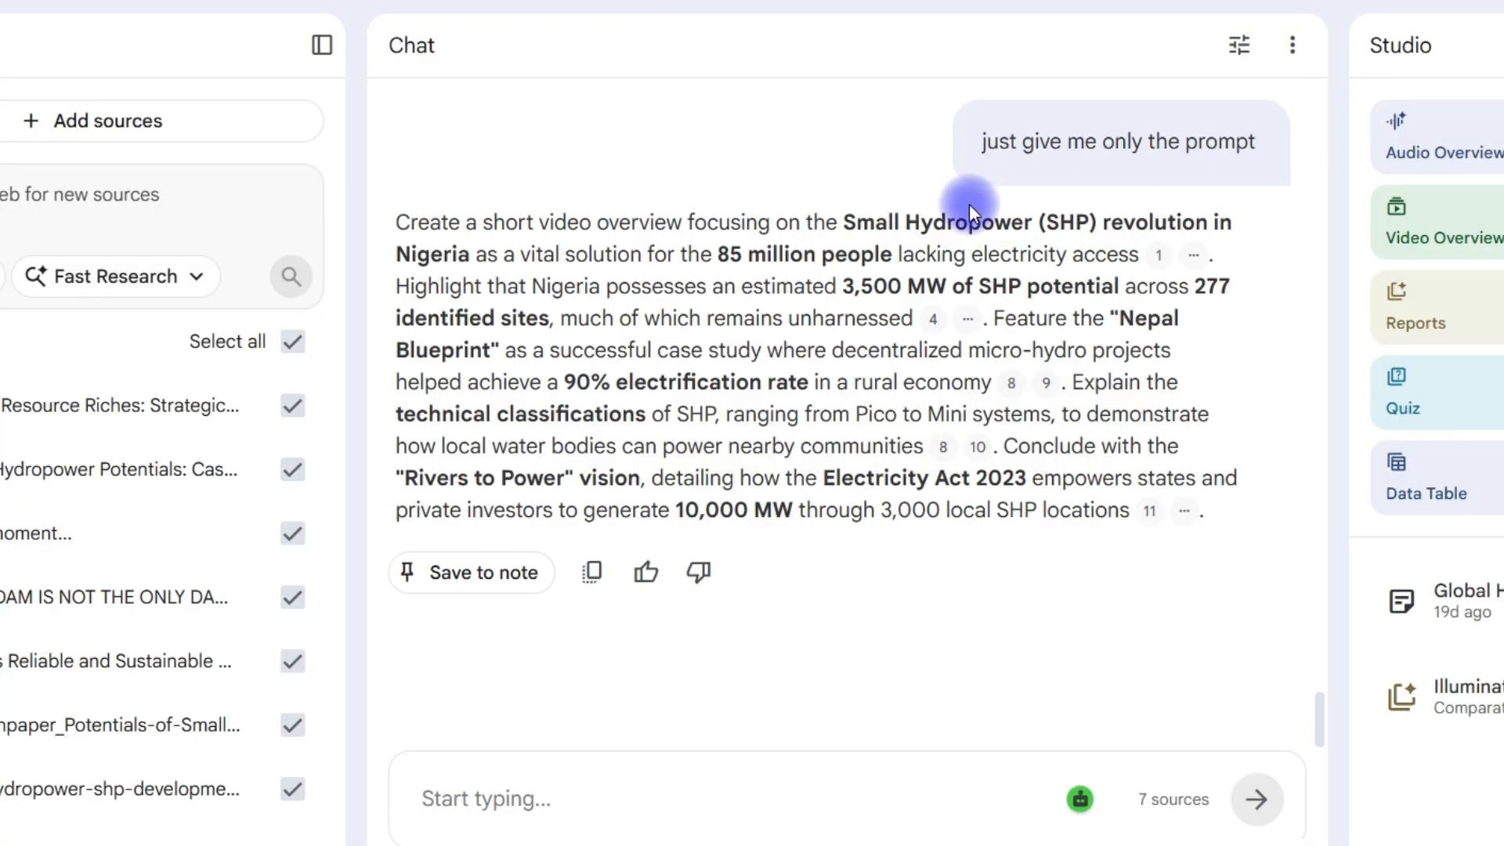
Step: Set up a Video Overview in the Short format and confirm all seven notebook sources for it
click(1443, 224)
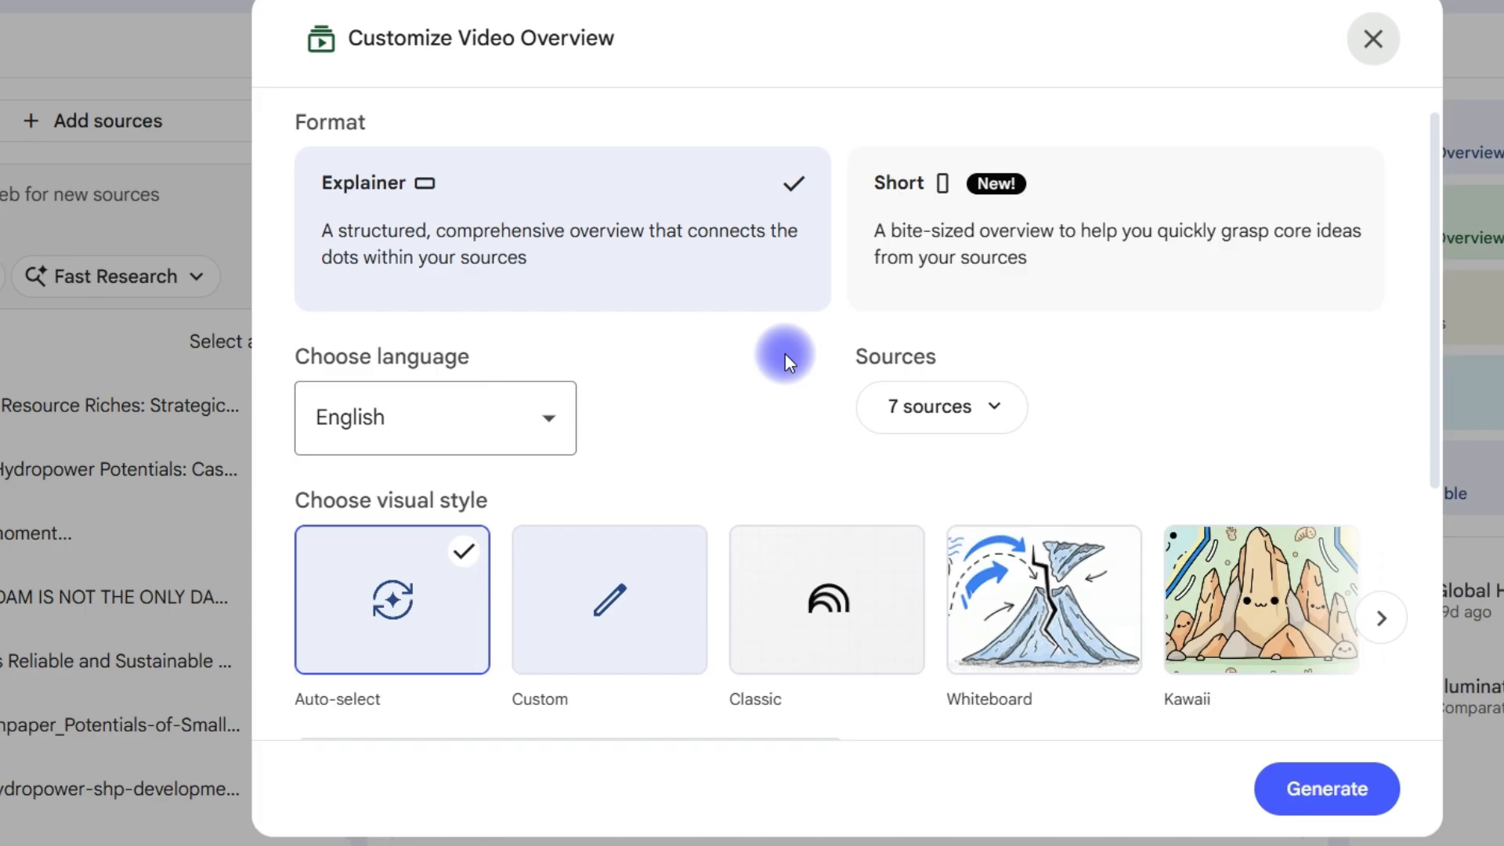
click(1107, 239)
click(448, 409)
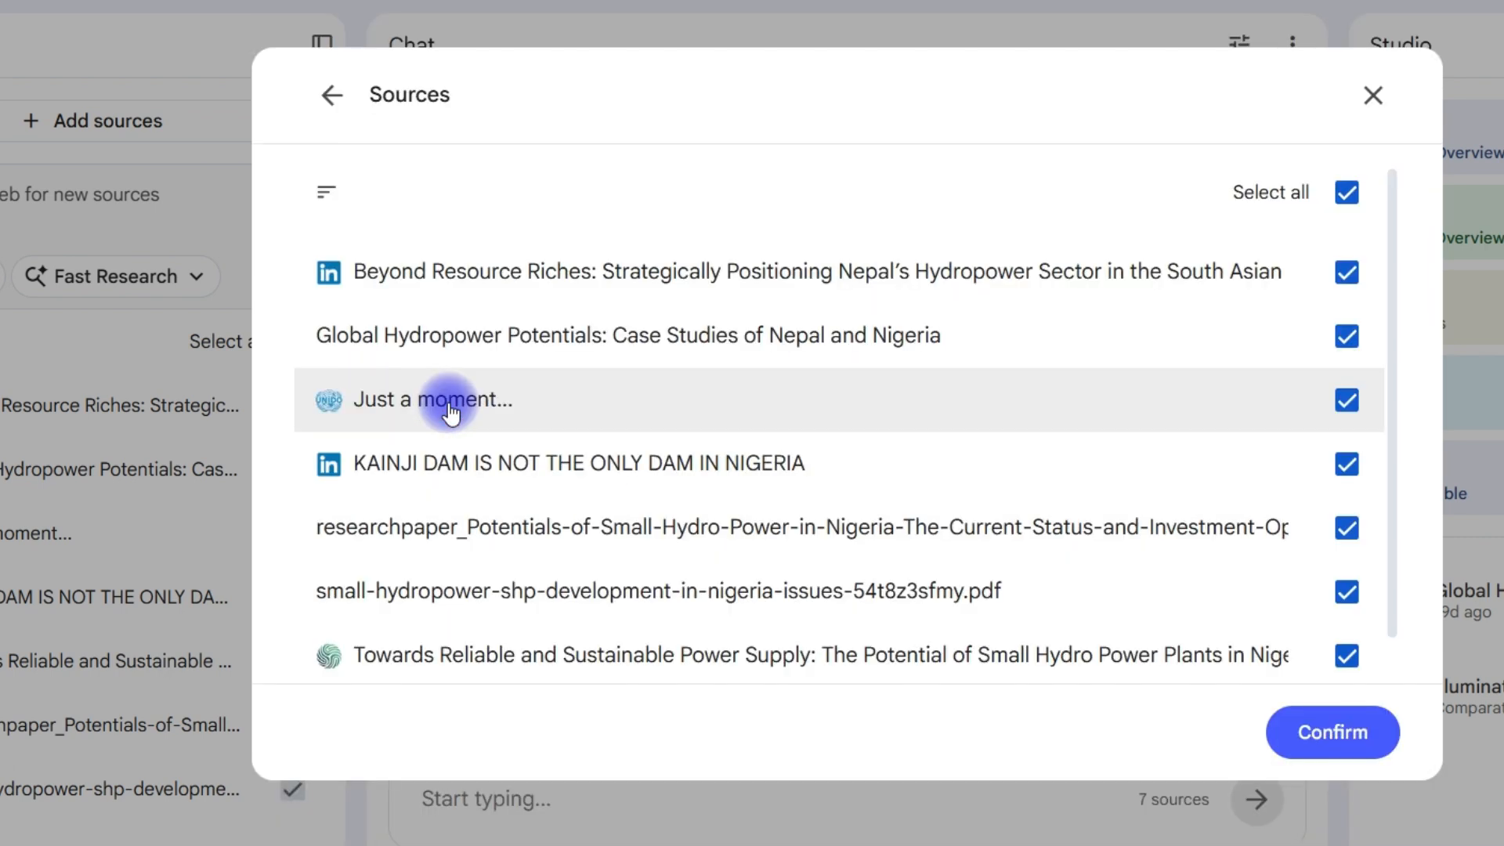
click(1342, 732)
click(401, 548)
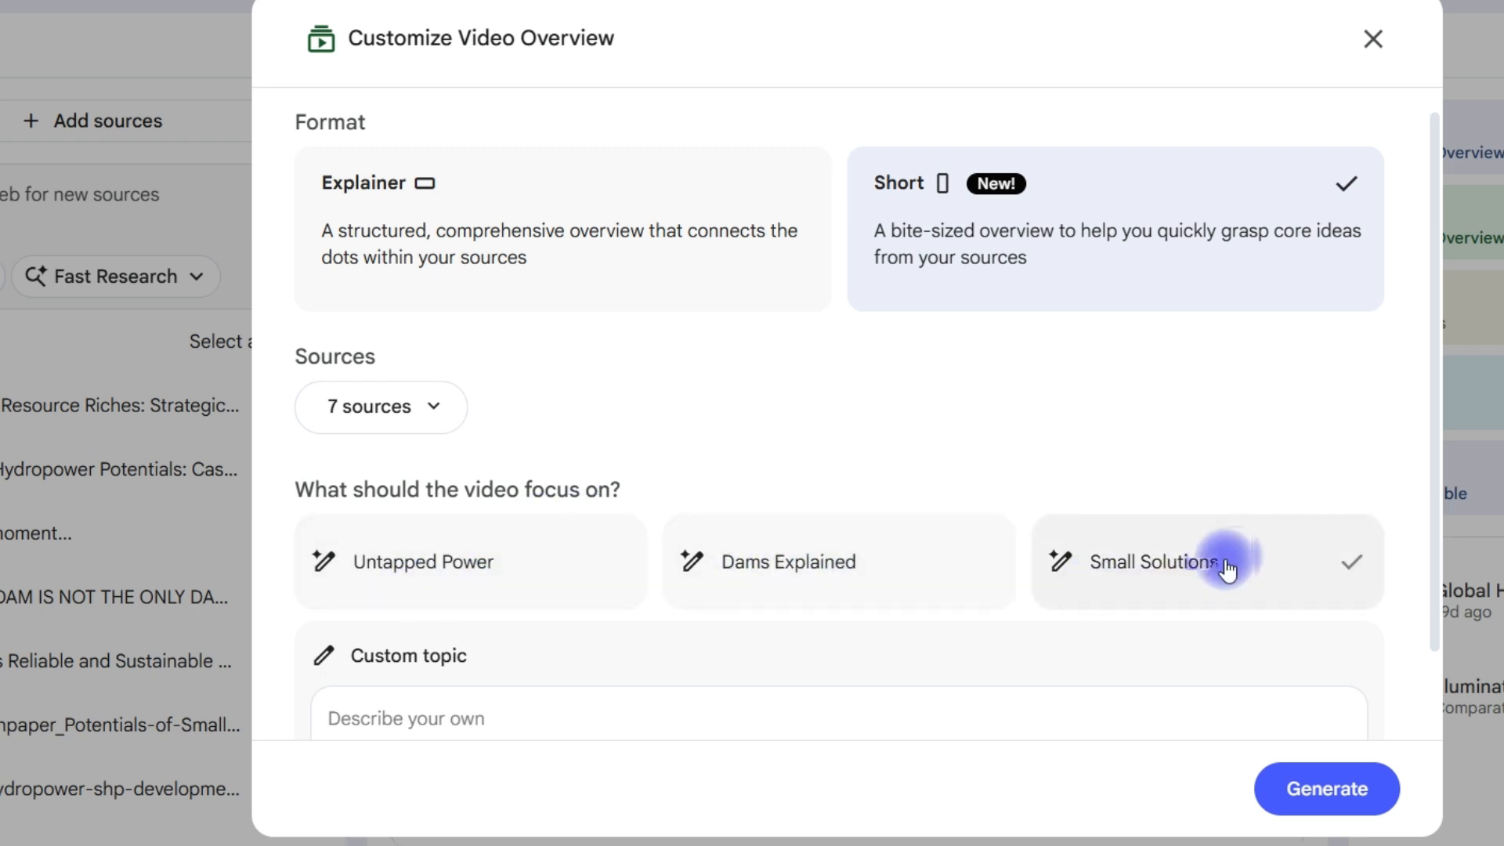
Step: Paste the prompt about the Small Hydropower (SHP) revolution in Nigeria as the custom topic, review it and generate the short video
scroll(444, 664, down, 1)
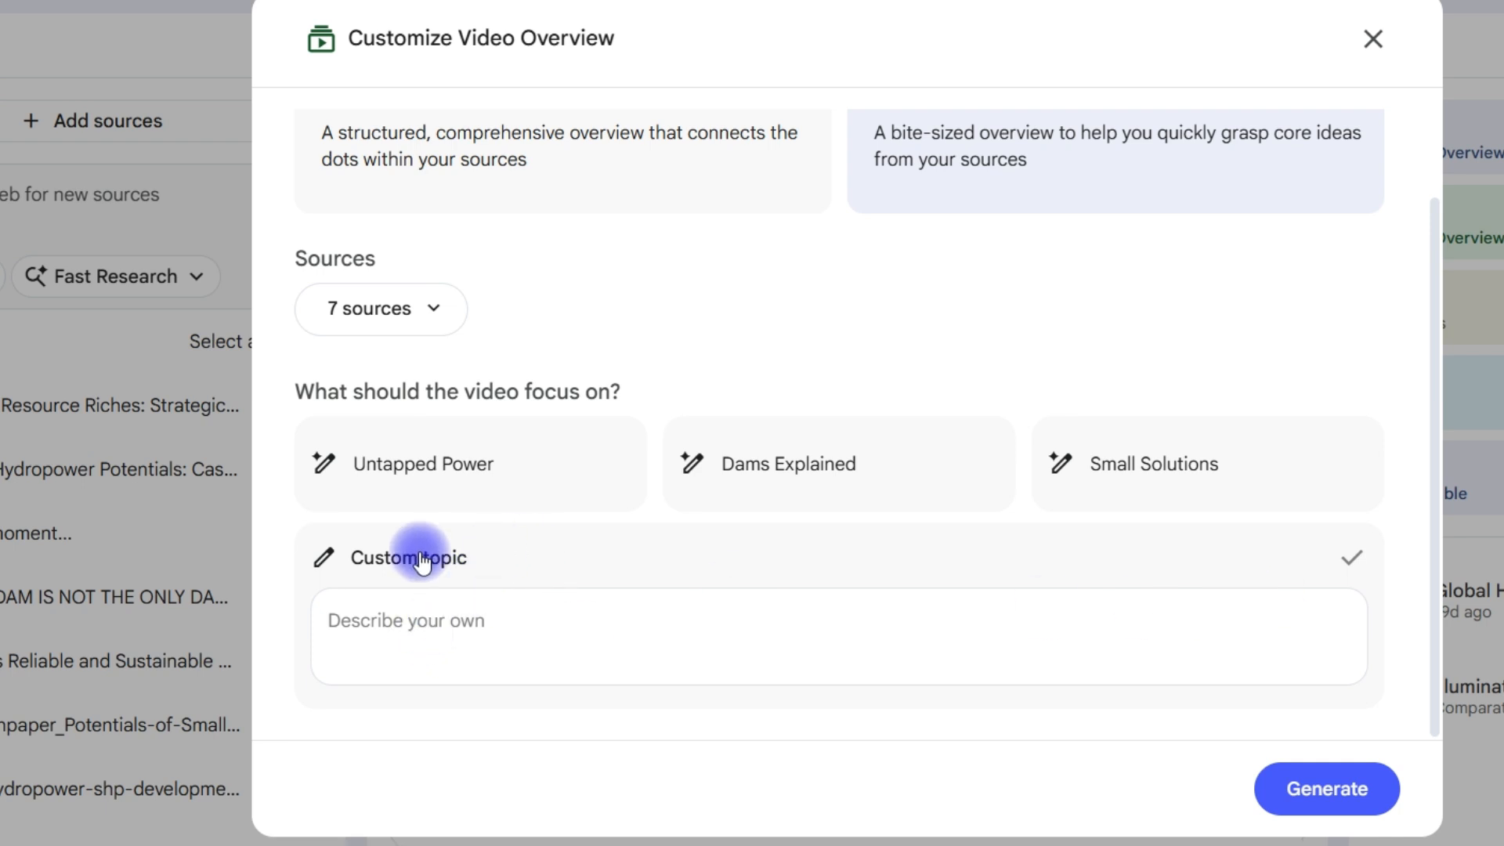
click(532, 625)
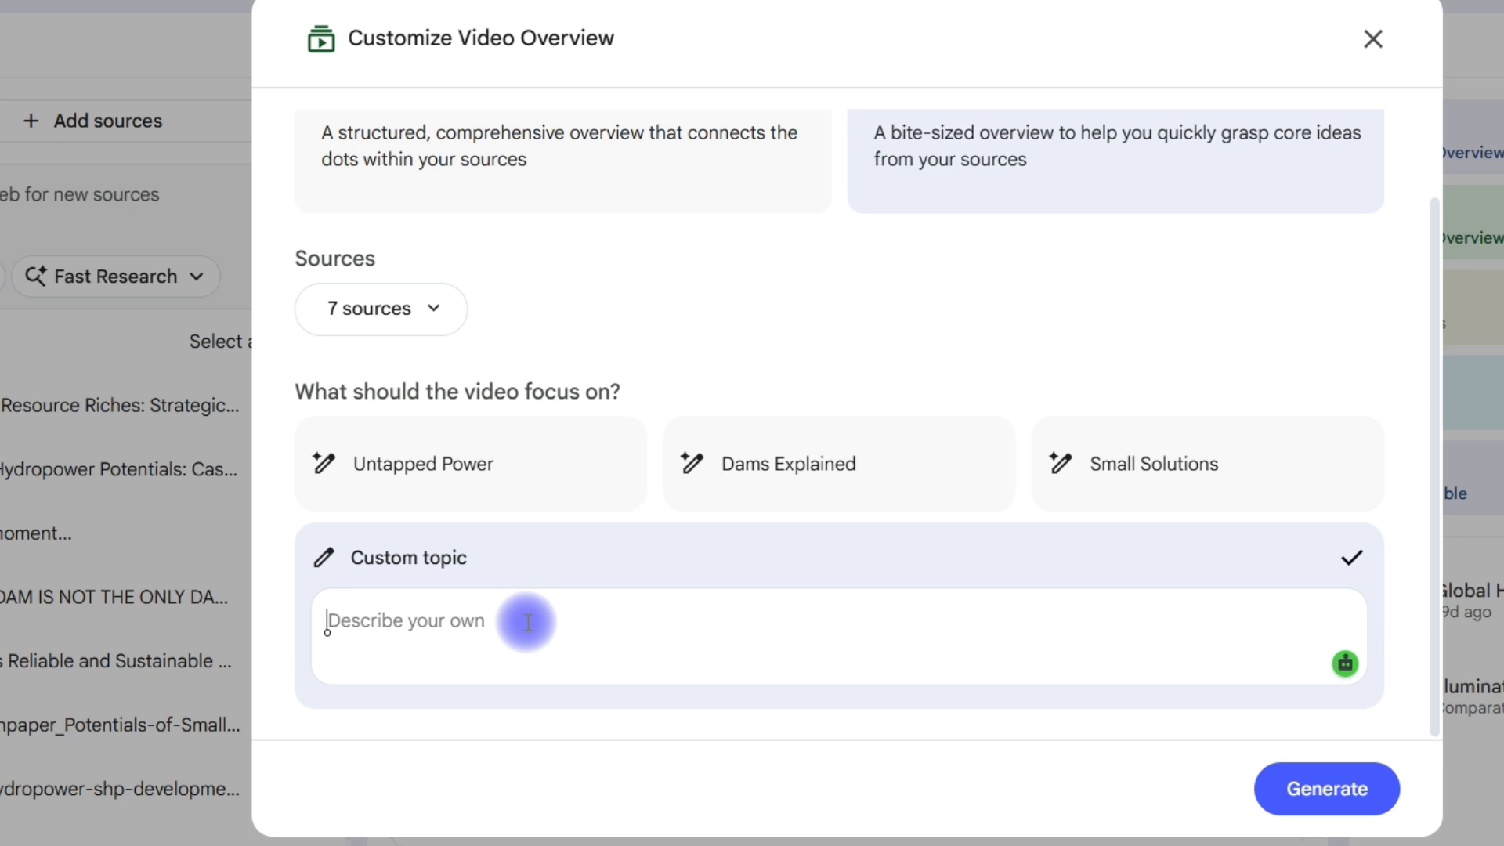
key(ctrl+v)
scroll(532, 607, up, 5)
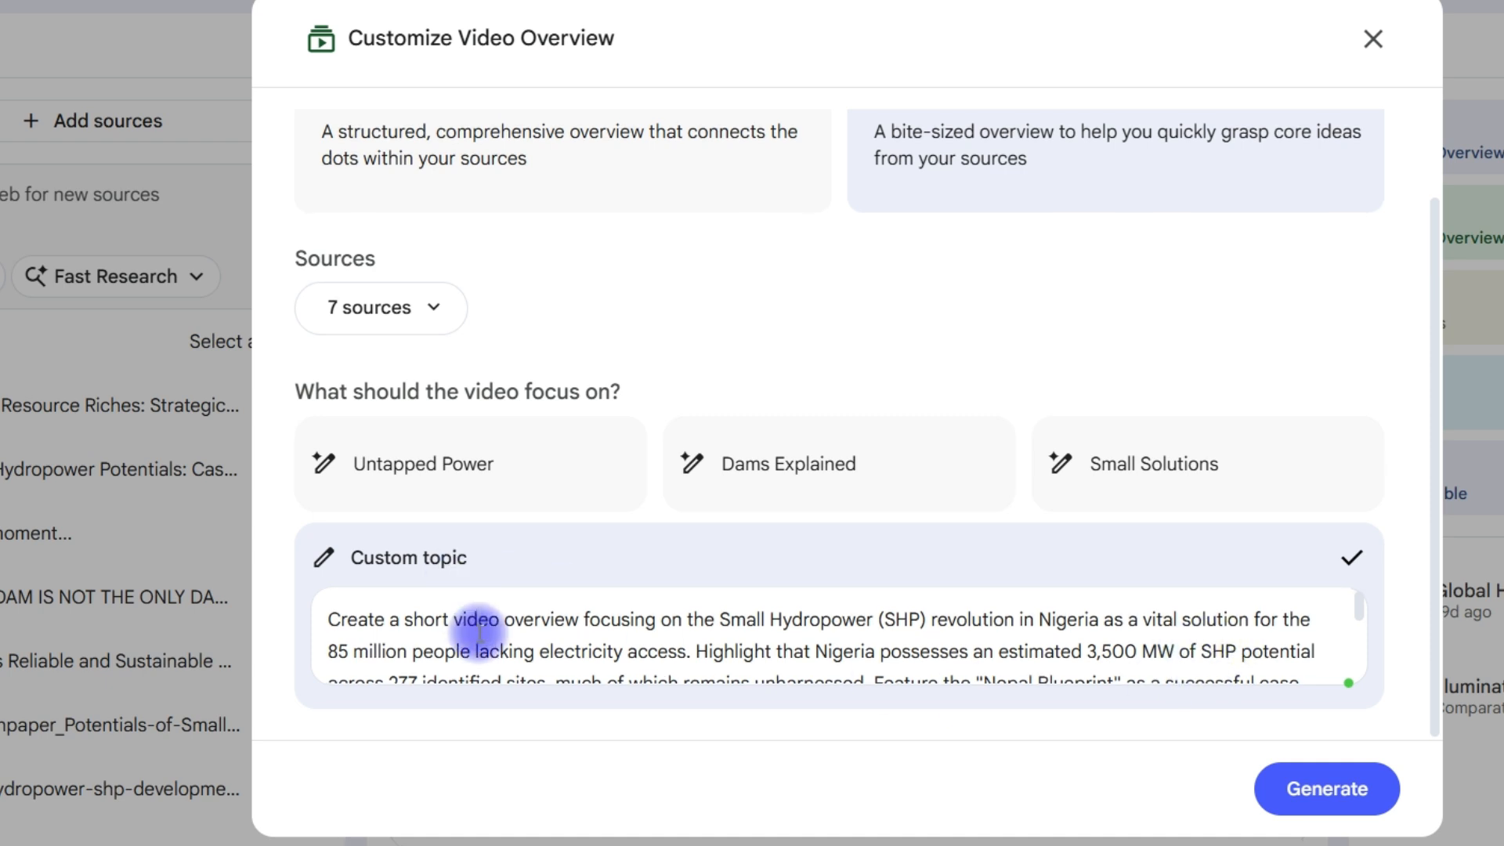
scroll(486, 622, down, 2)
scroll(486, 621, up, 3)
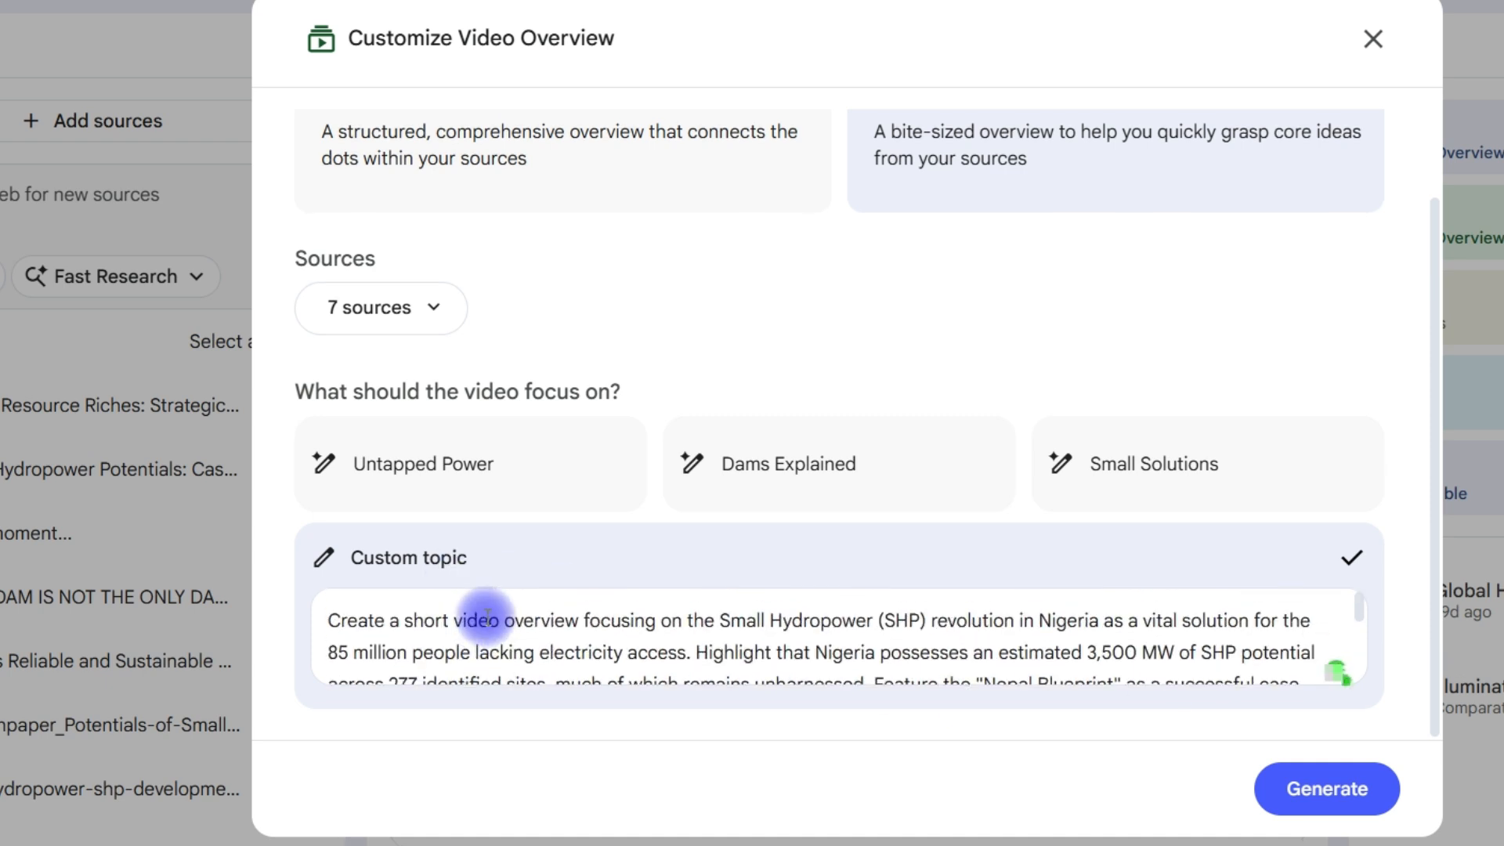
scroll(486, 619, down, 3)
scroll(485, 615, up, 3)
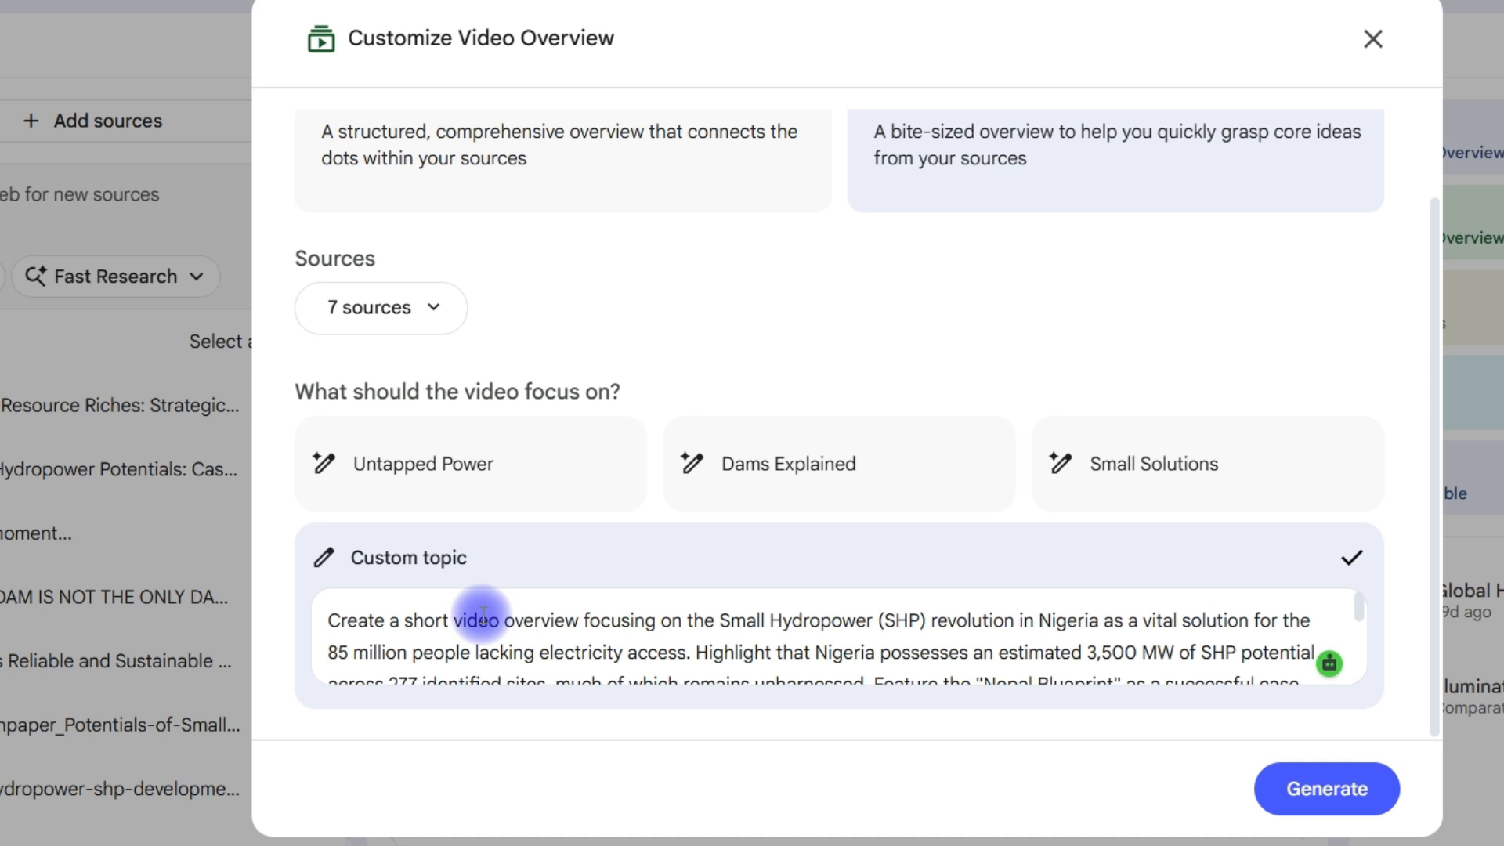
scroll(386, 613, down, 3)
scroll(689, 607, down, 2)
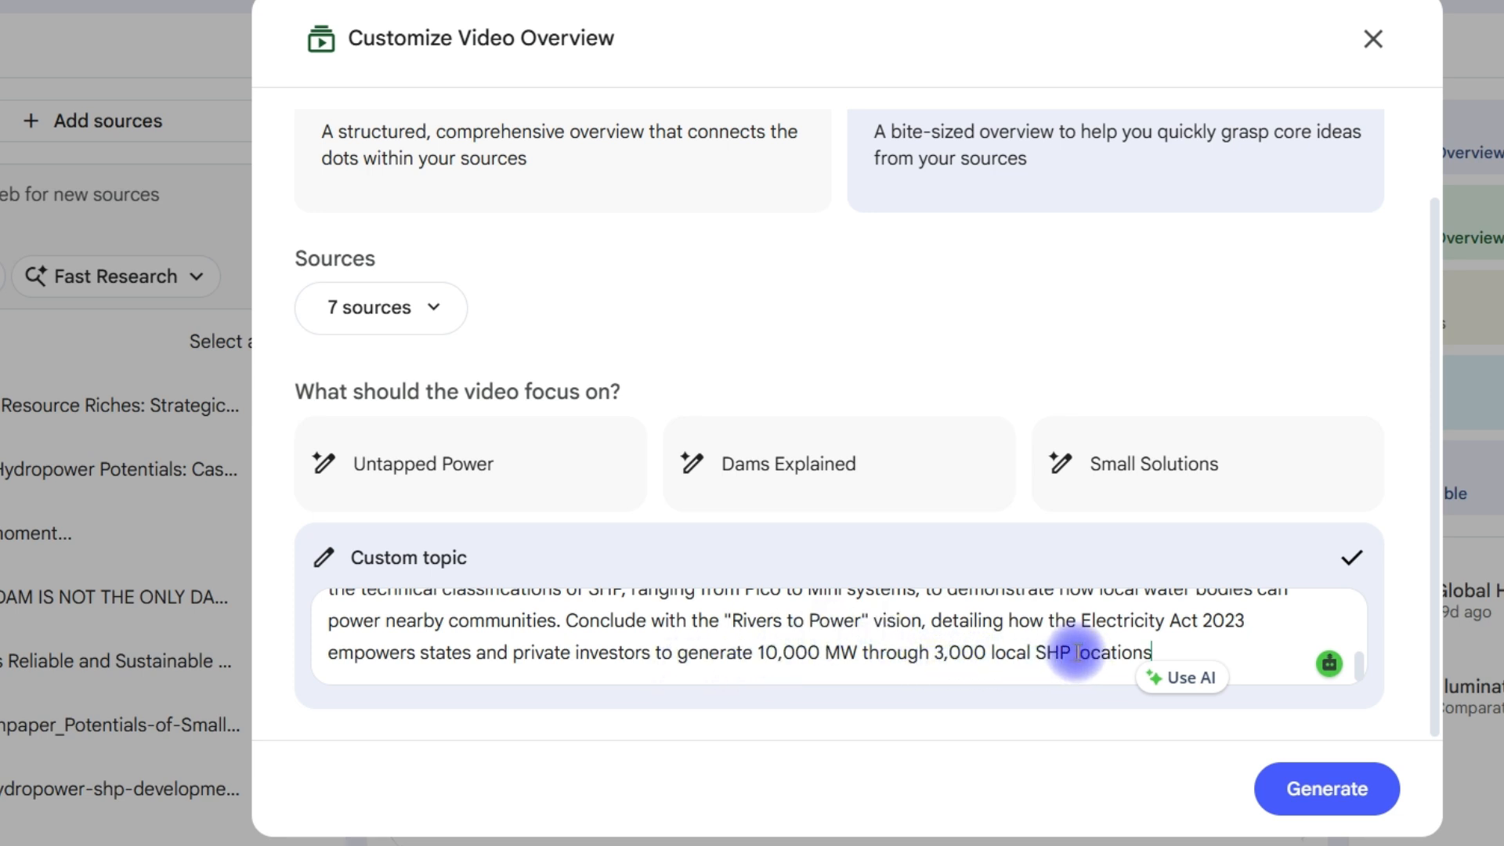
click(1269, 790)
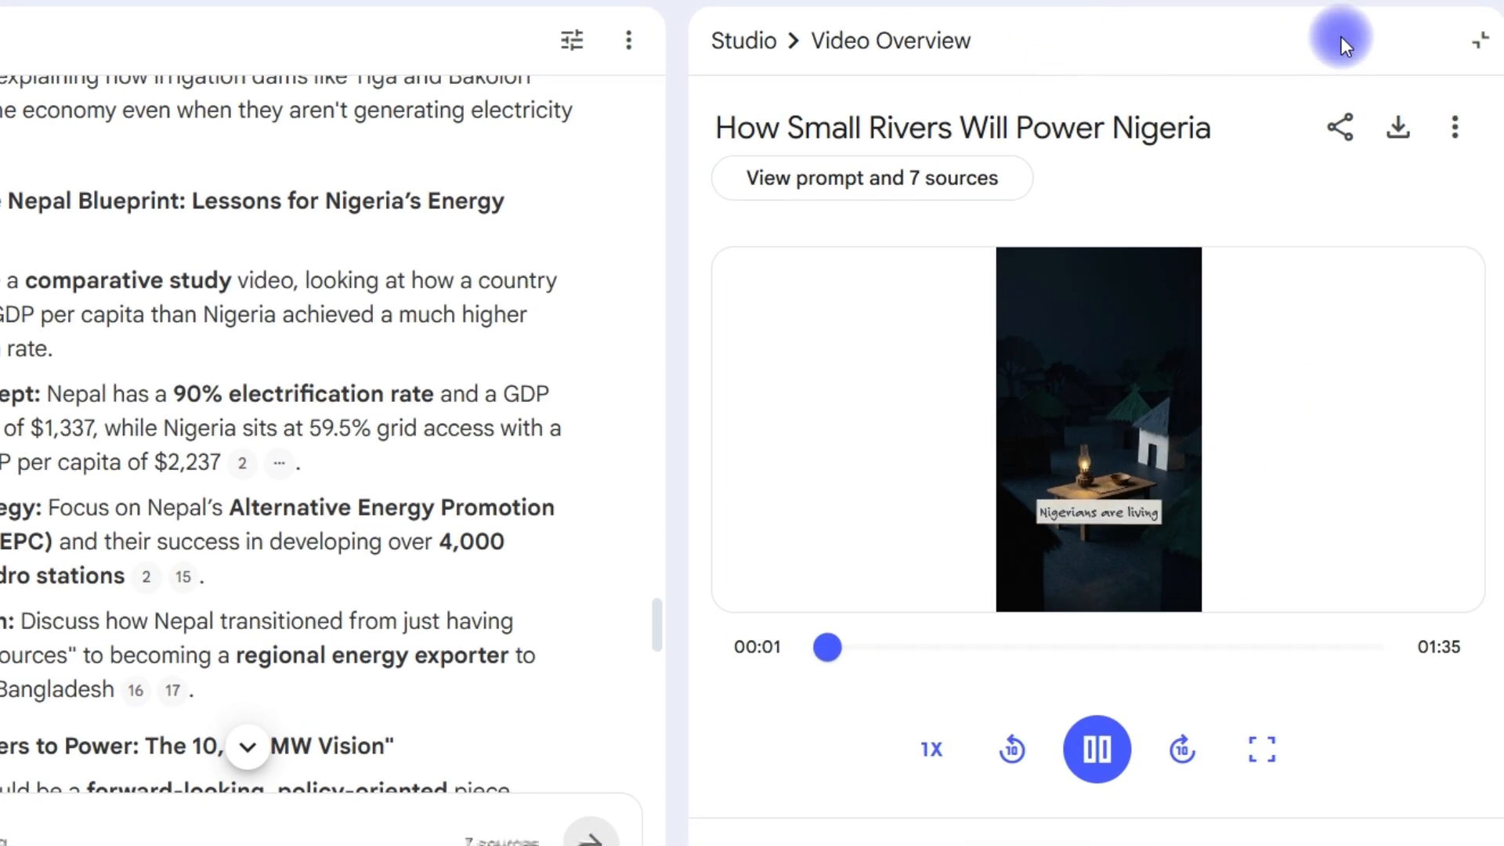
Step: Play the generated video "How Small Rivers Will Power Nigeria" from the Studio list, view it full screen and pause it
click(1473, 40)
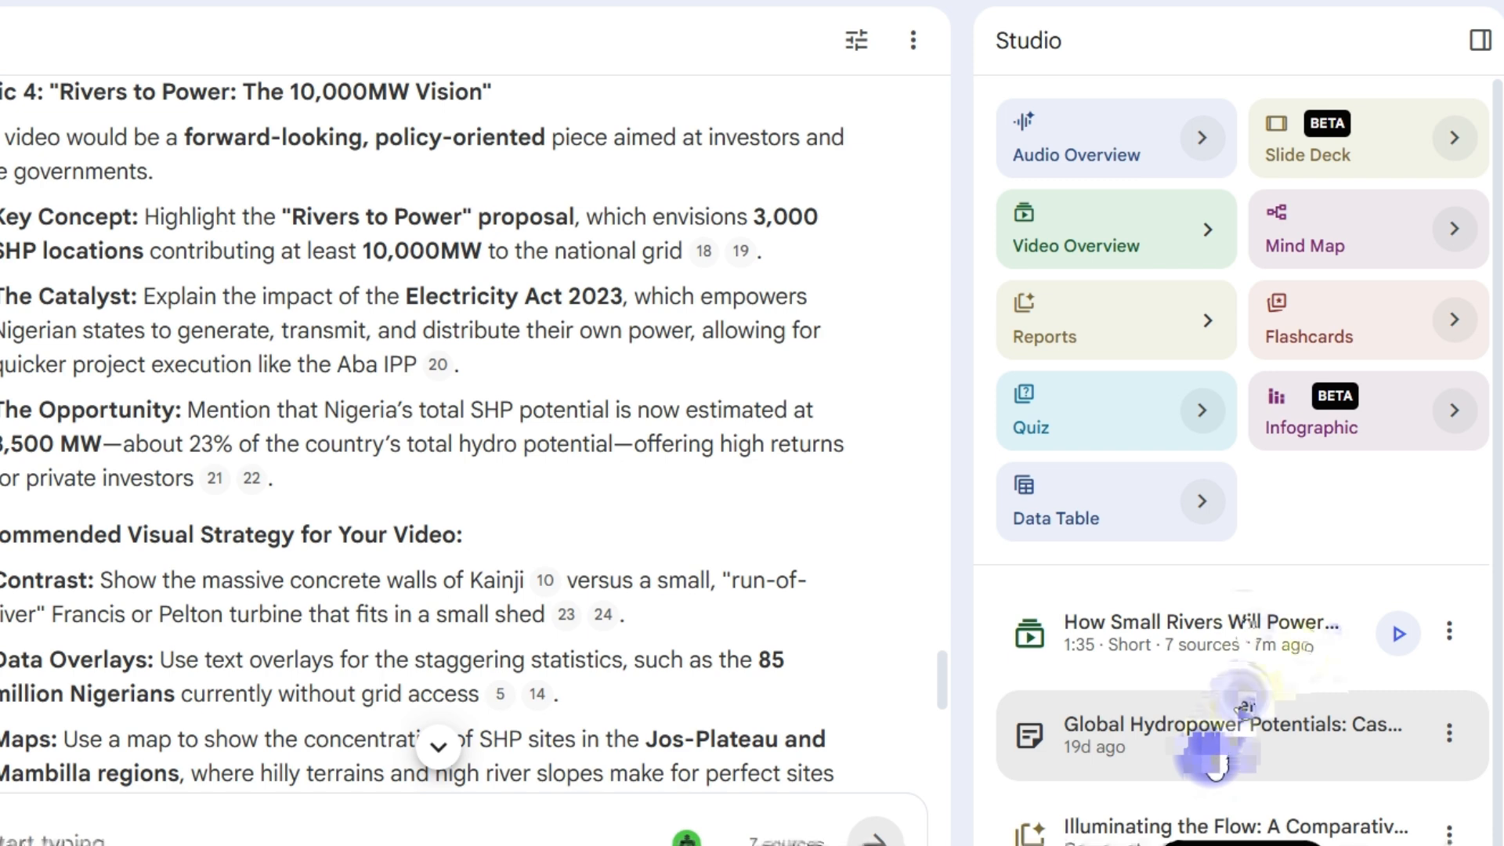
click(1398, 632)
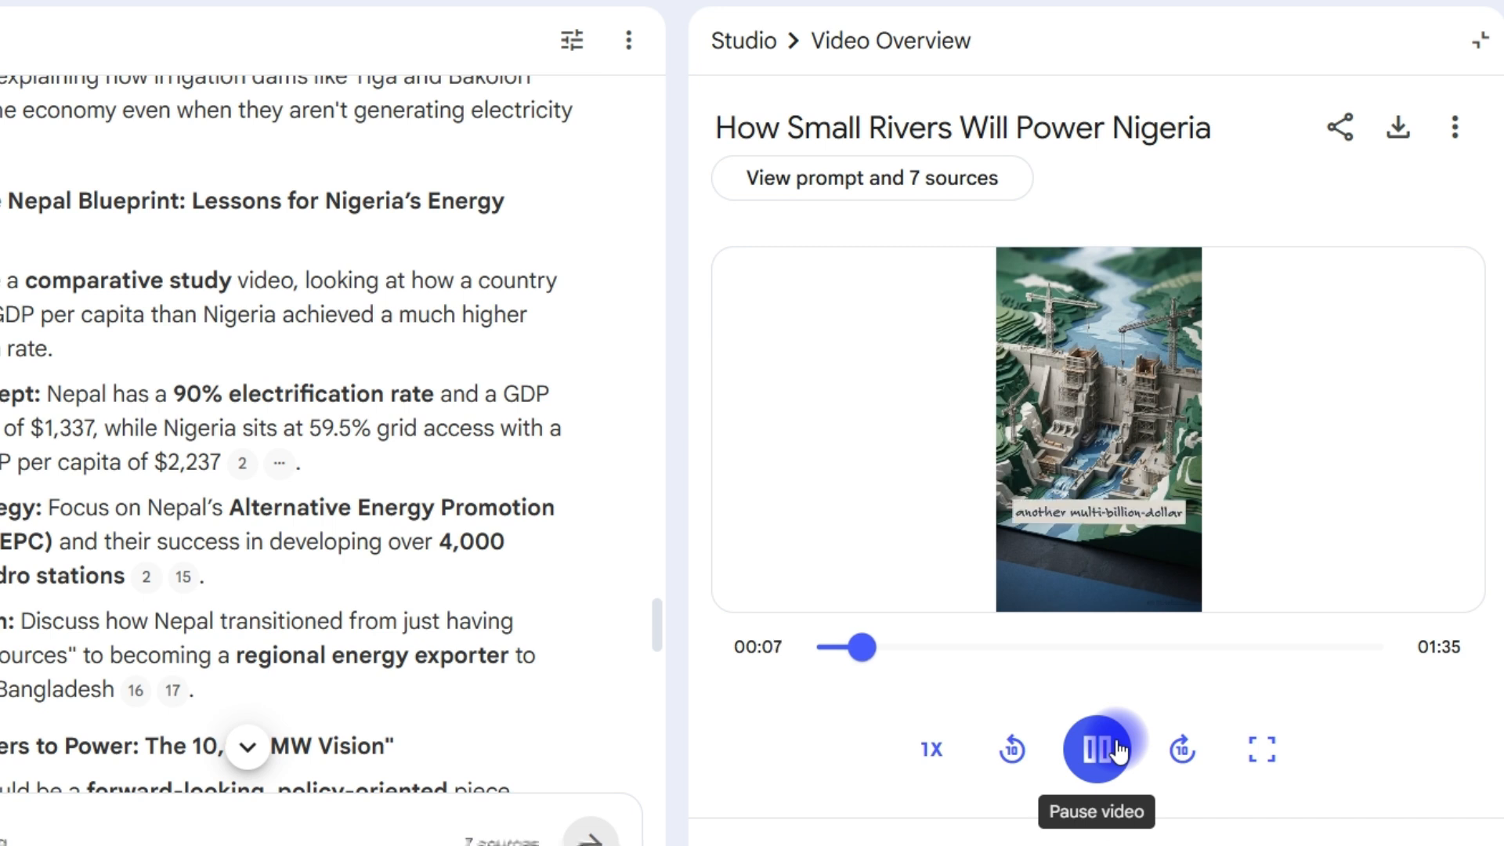
click(1265, 756)
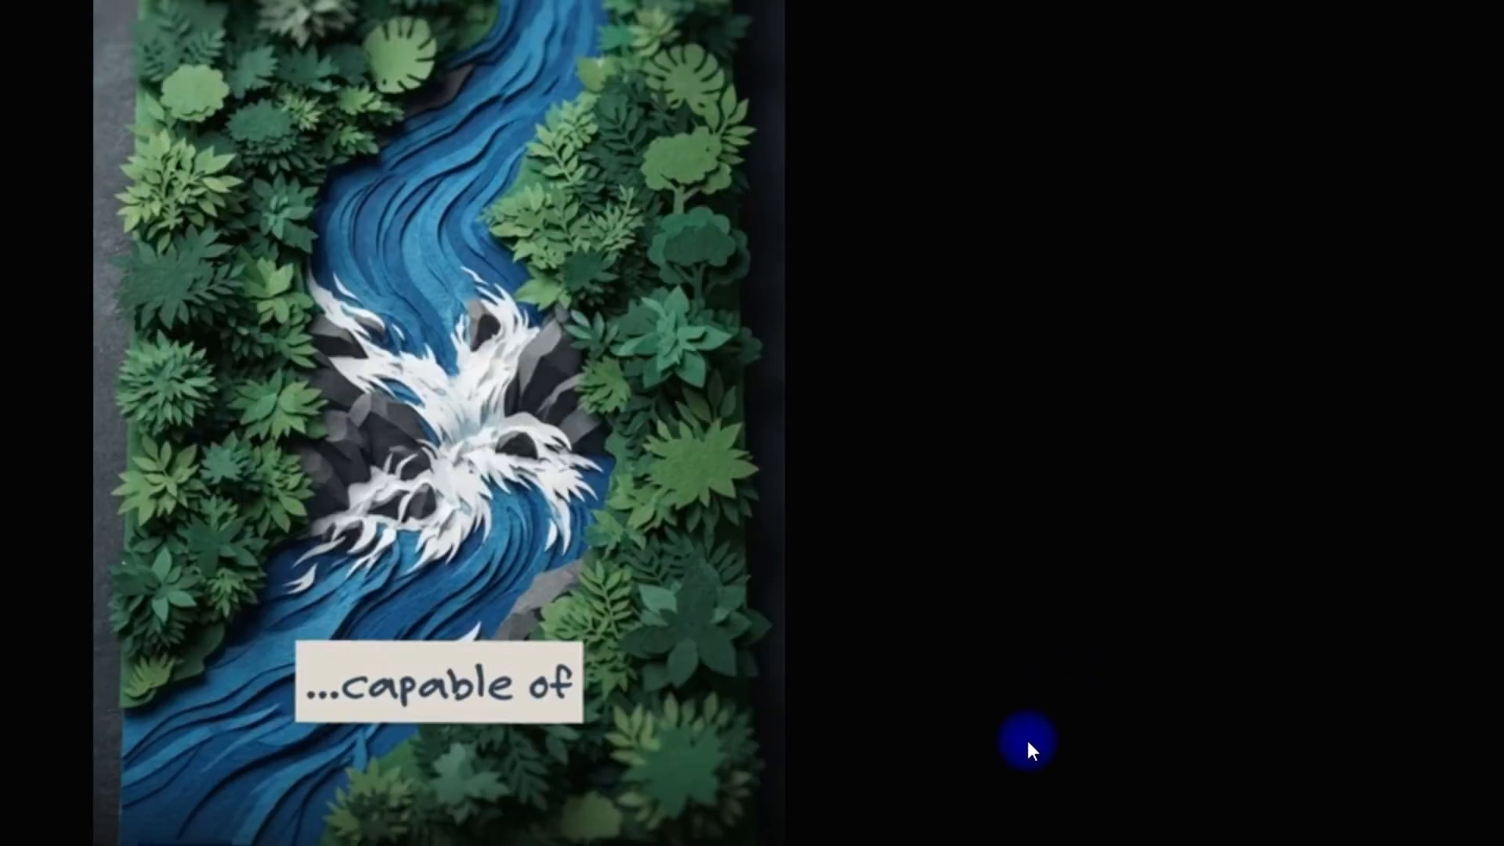
key(Escape)
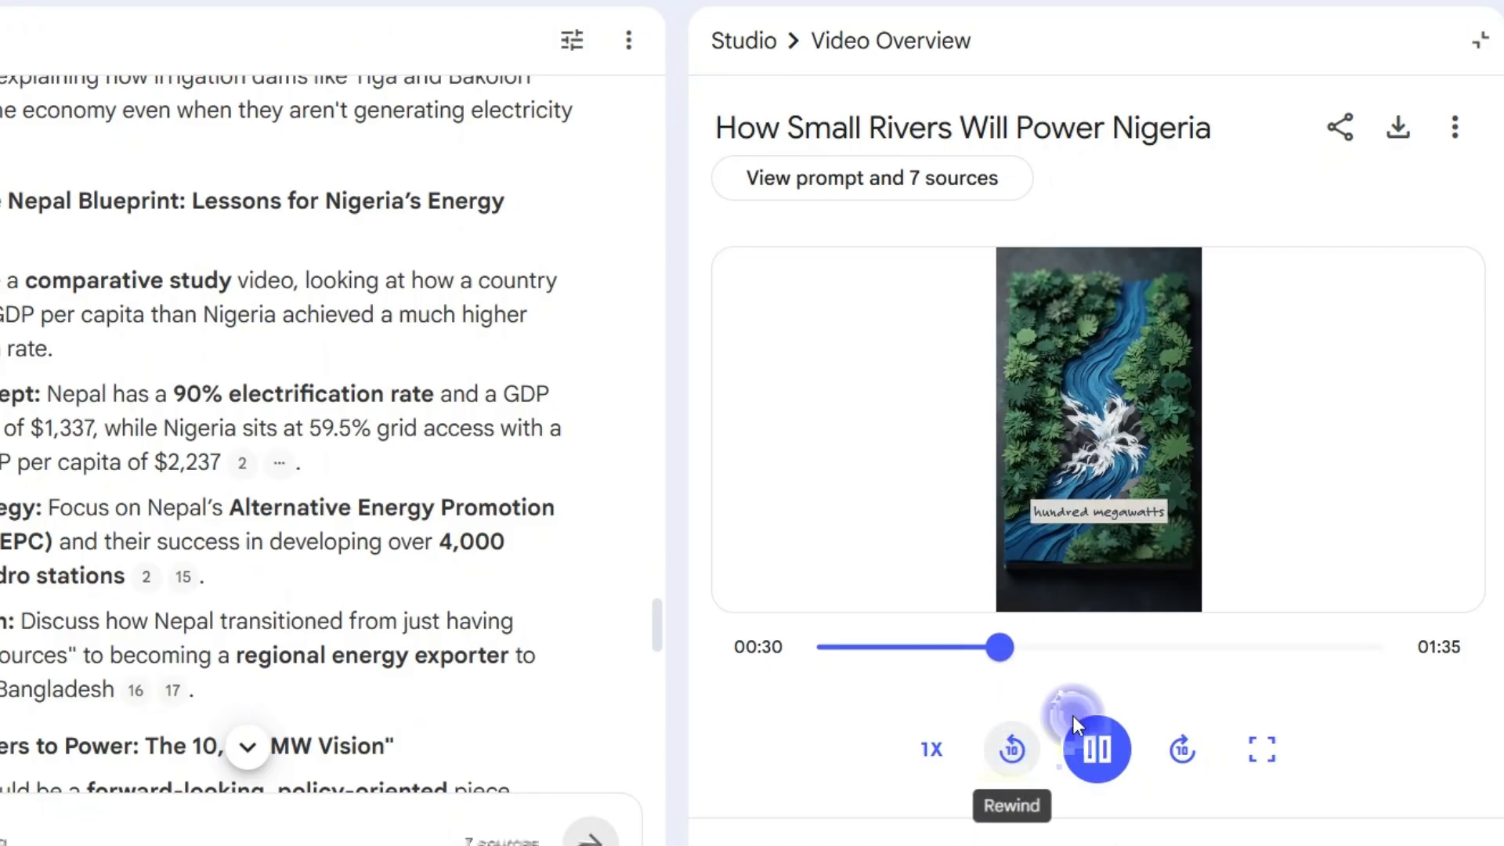
click(1101, 744)
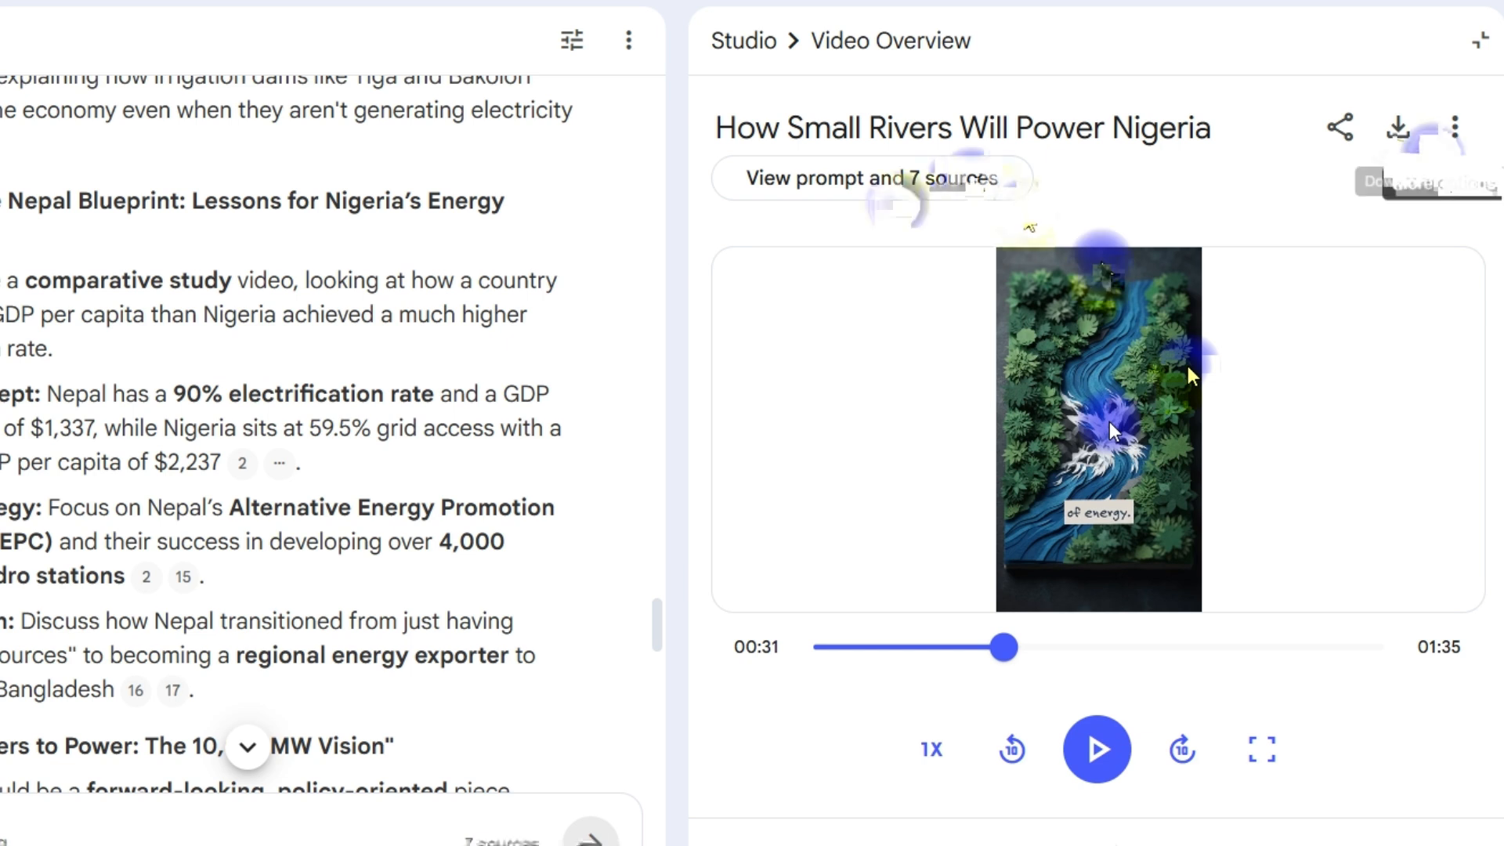
Step: Open the generated video's sharing options, choose Anyone with a link as the notebook access and copy the link to the Video Overview
click(1455, 127)
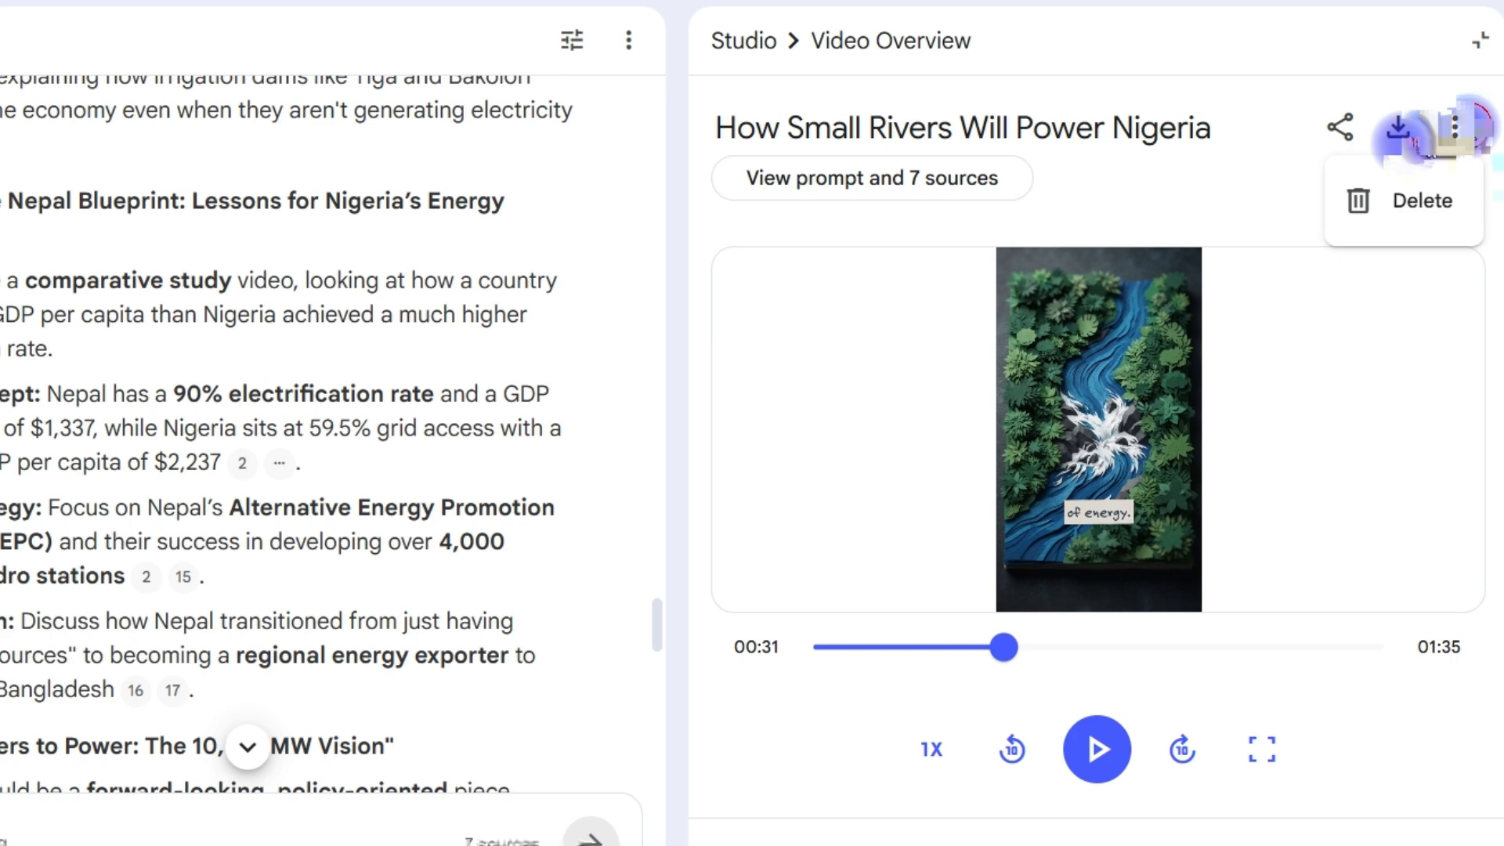
click(1324, 130)
click(1329, 129)
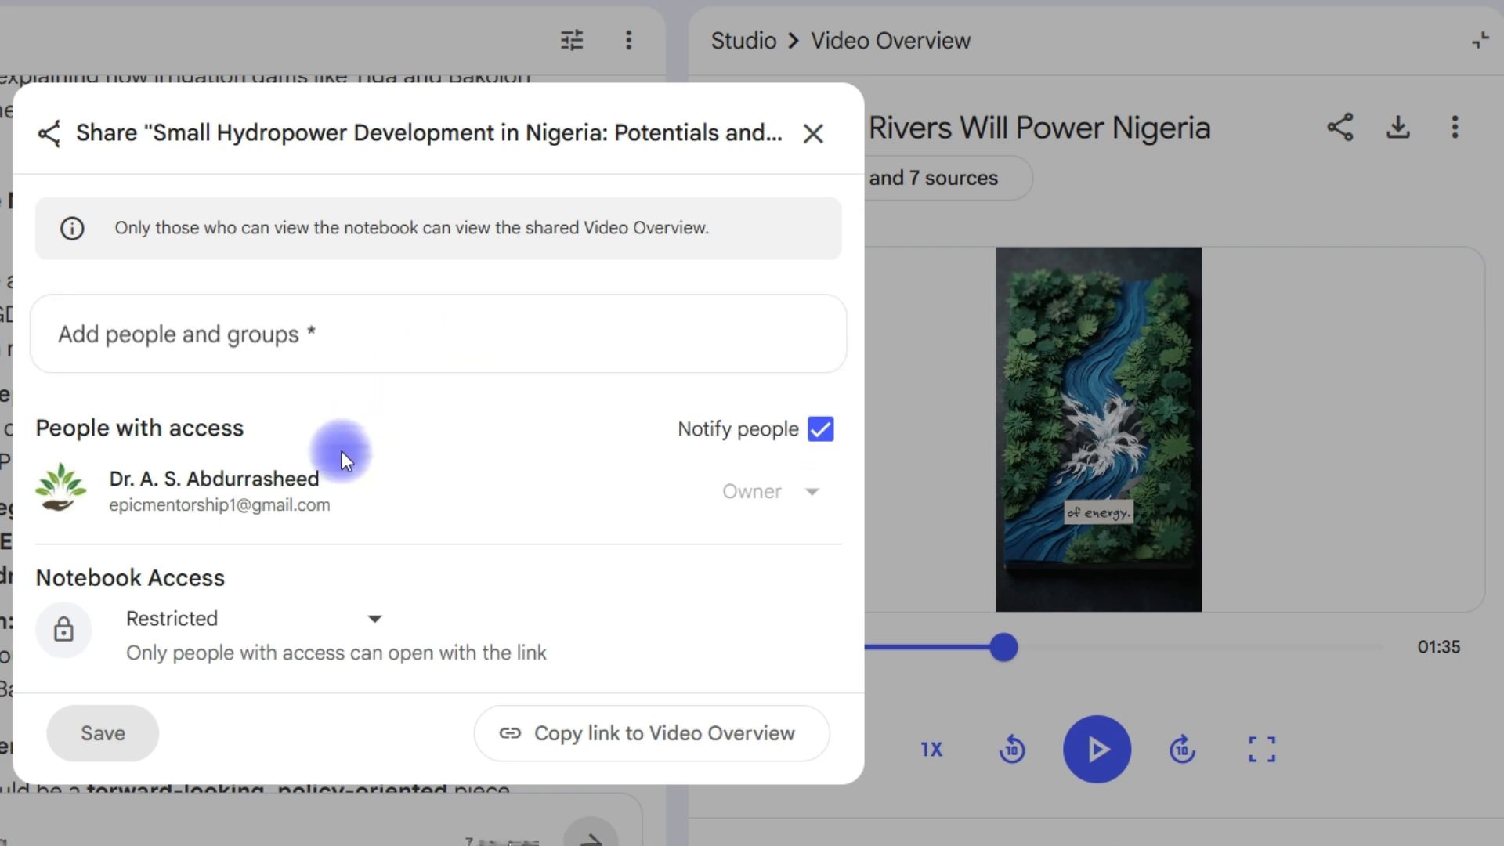
click(370, 620)
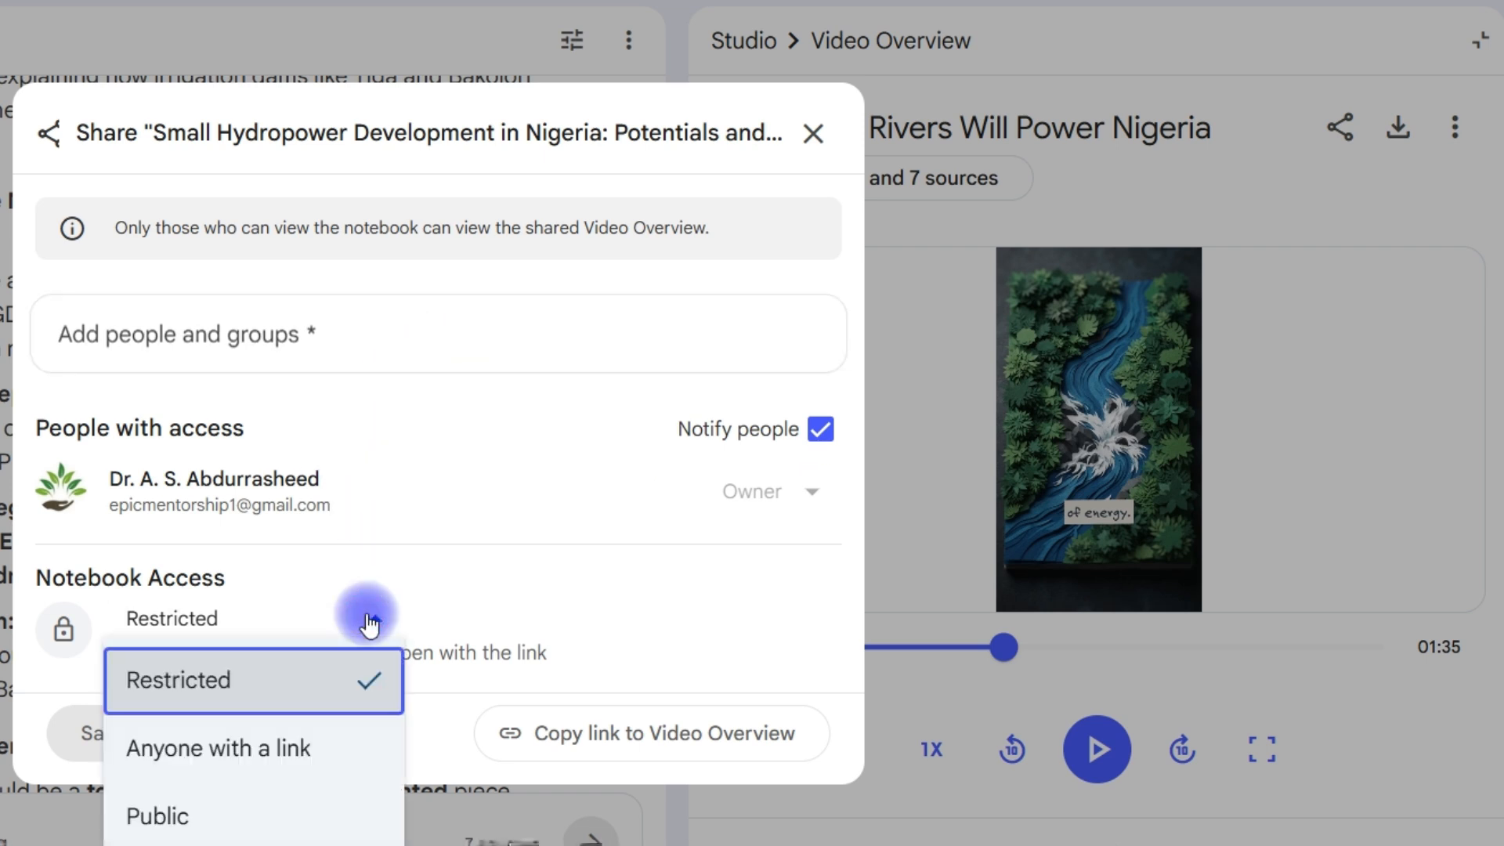
click(317, 759)
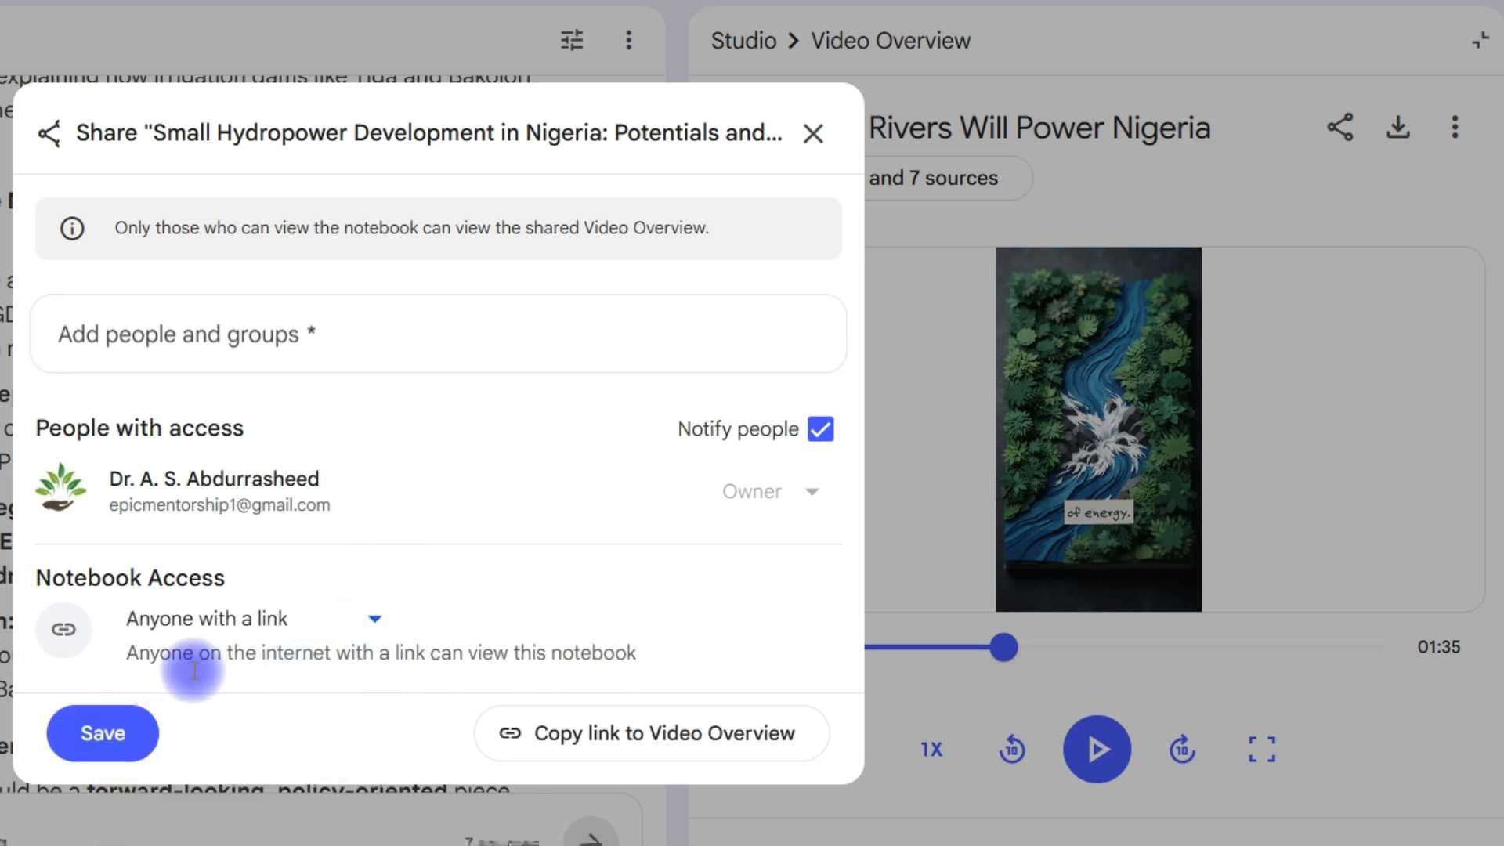
click(575, 736)
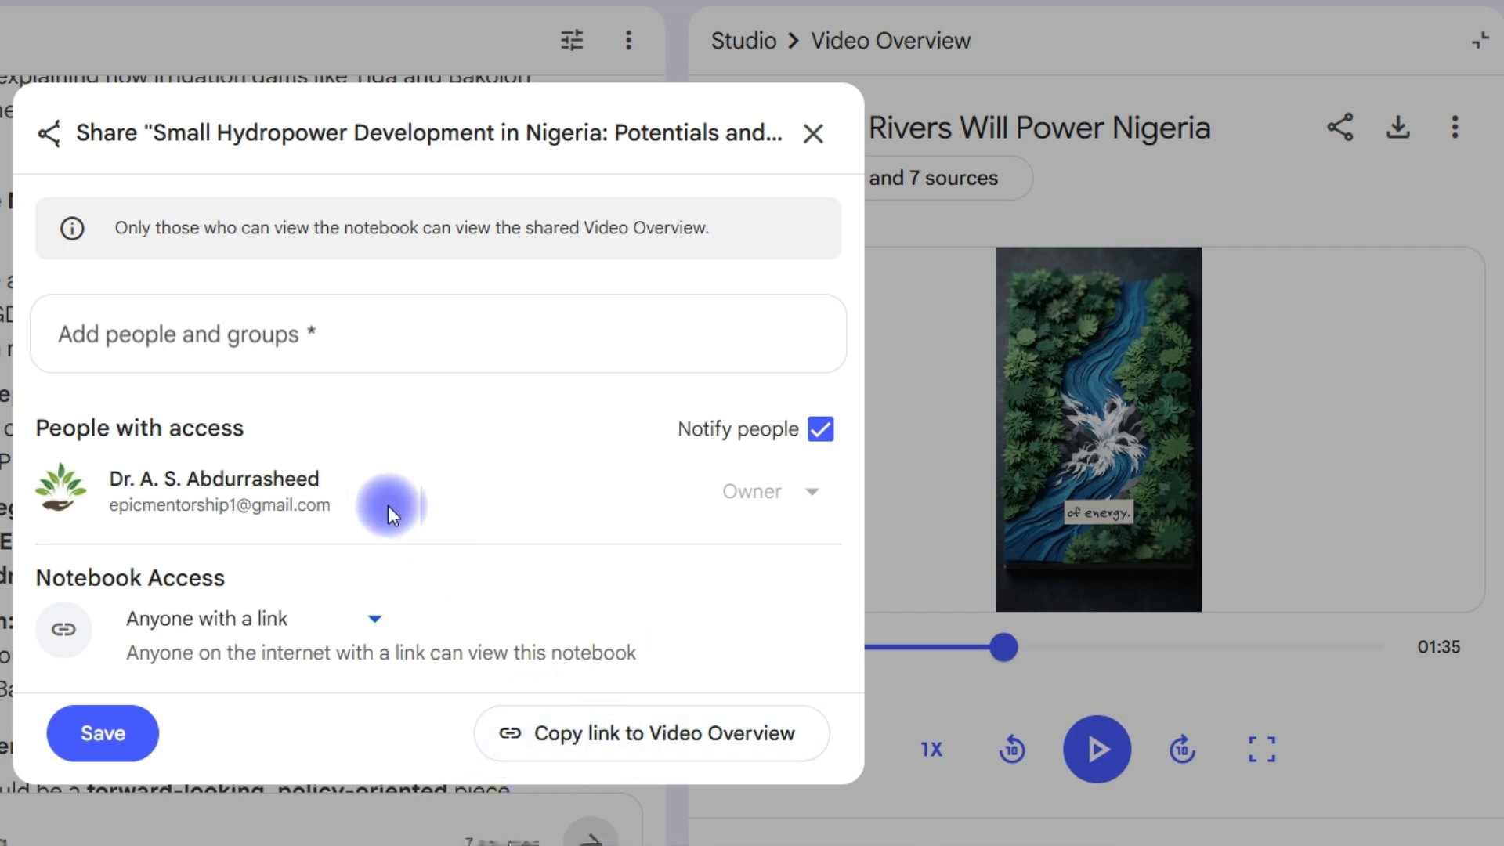
Step: Check the suggestions for adding people and groups, then close the sharing dialog without saving
click(356, 325)
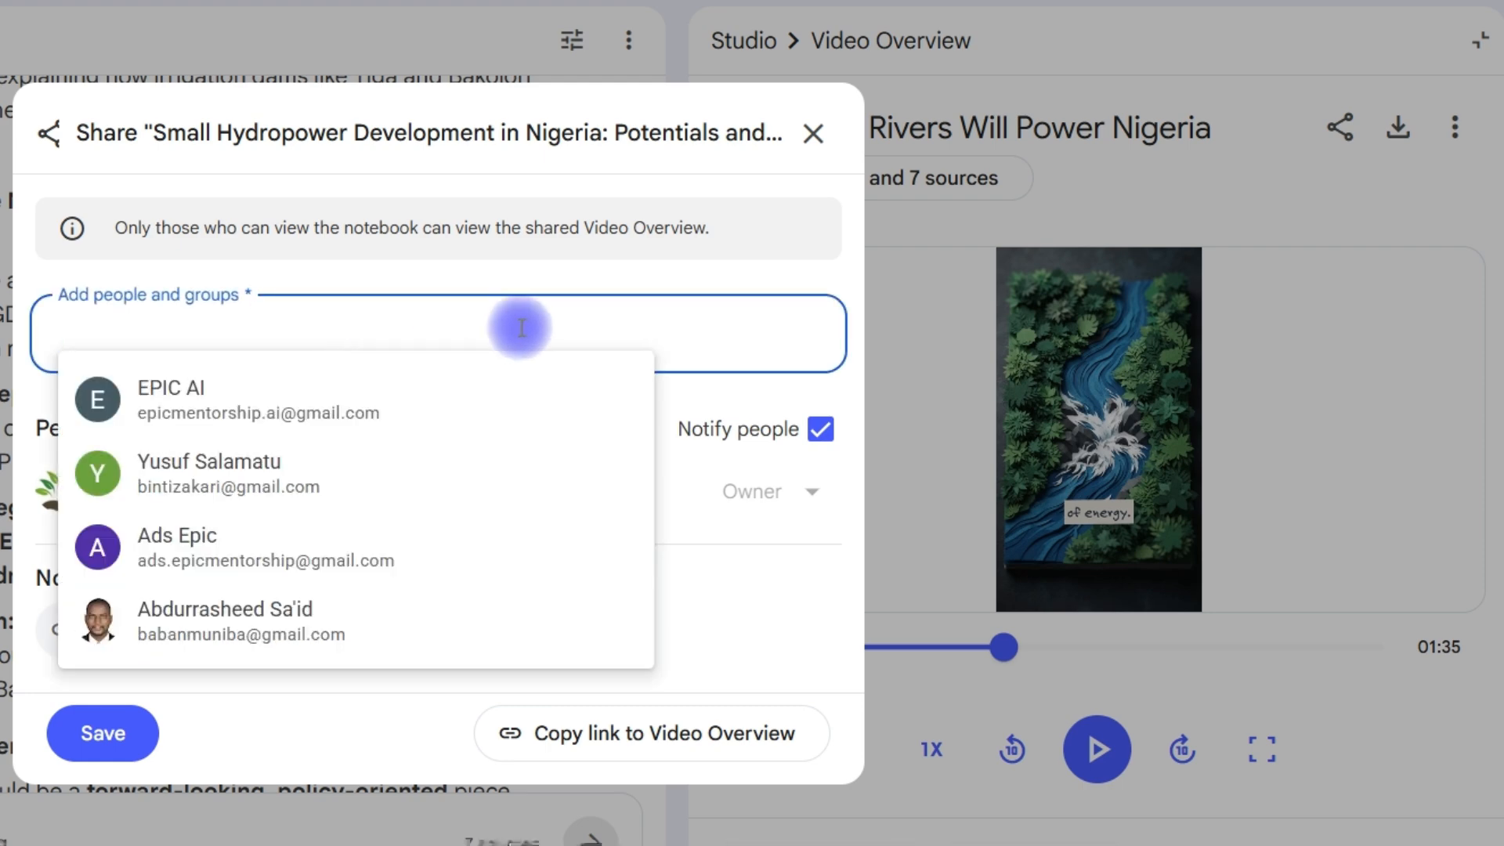
click(605, 283)
click(813, 133)
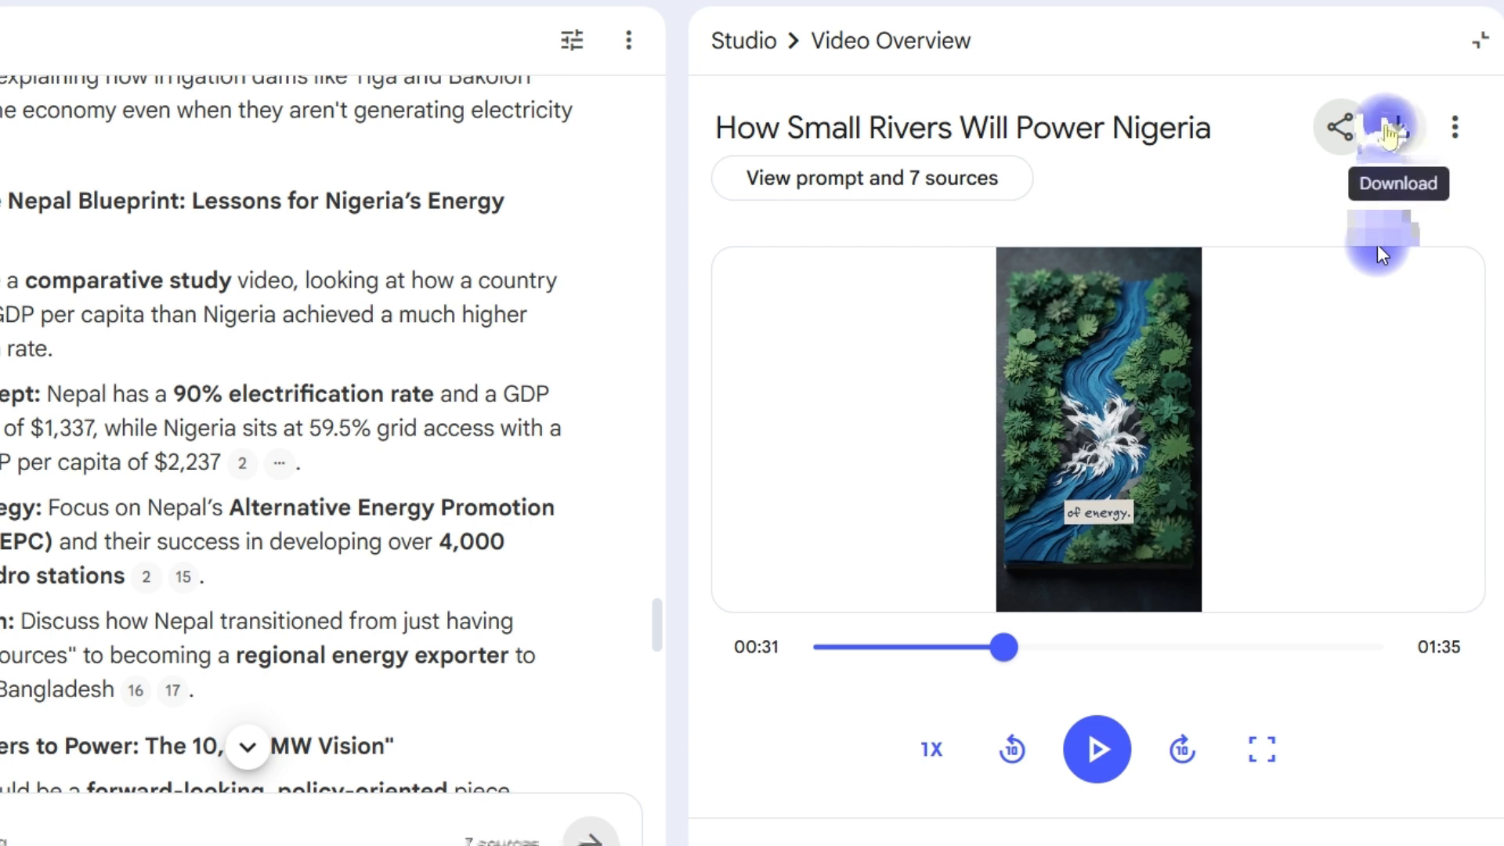
Step: Download the video "How Small Rivers Will Power Nigeria" and open the downloaded MP4 file
click(1390, 129)
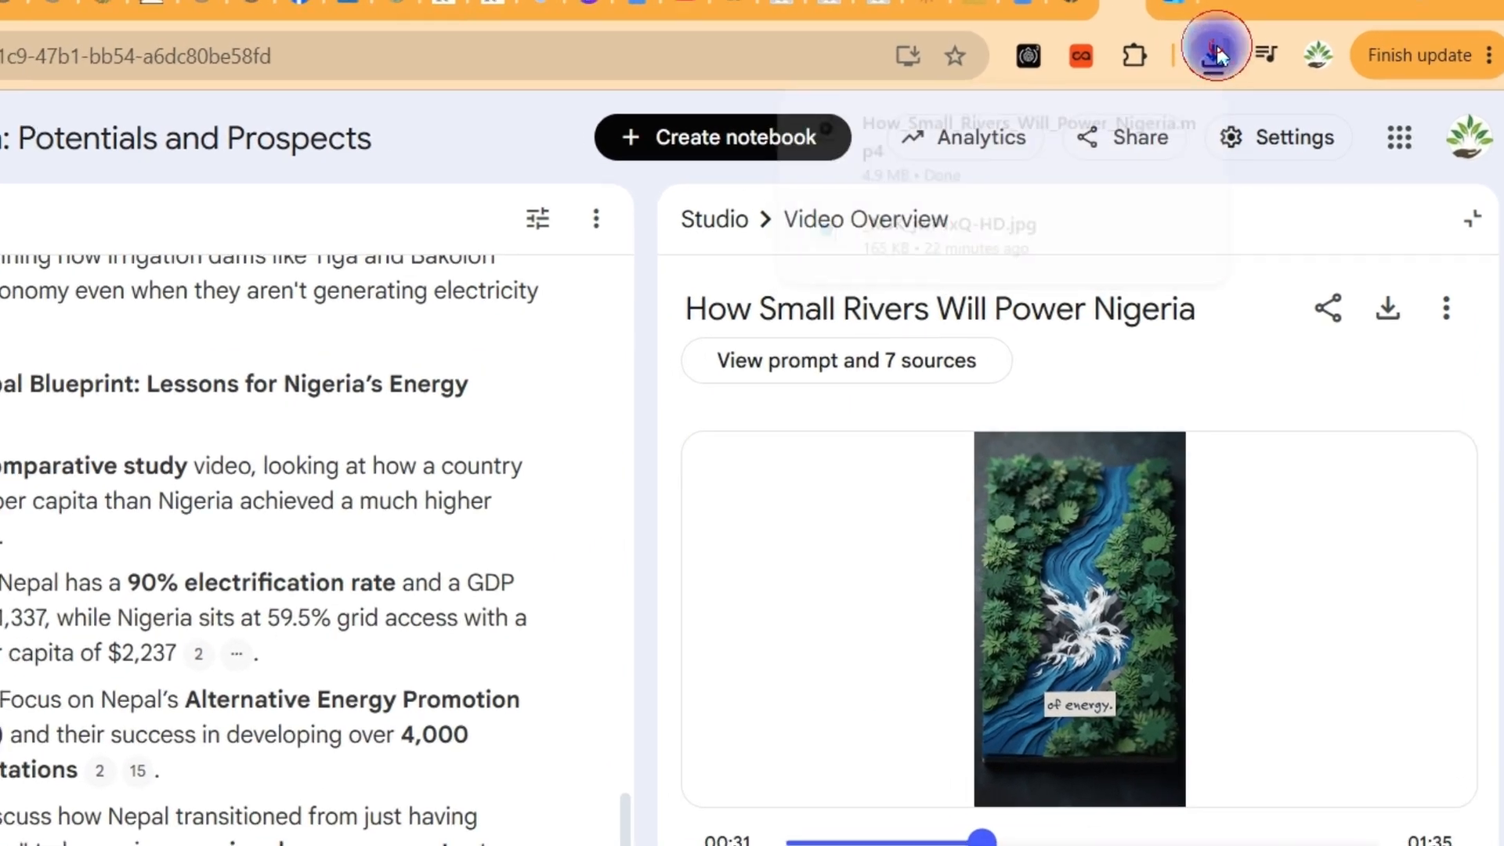
click(1216, 51)
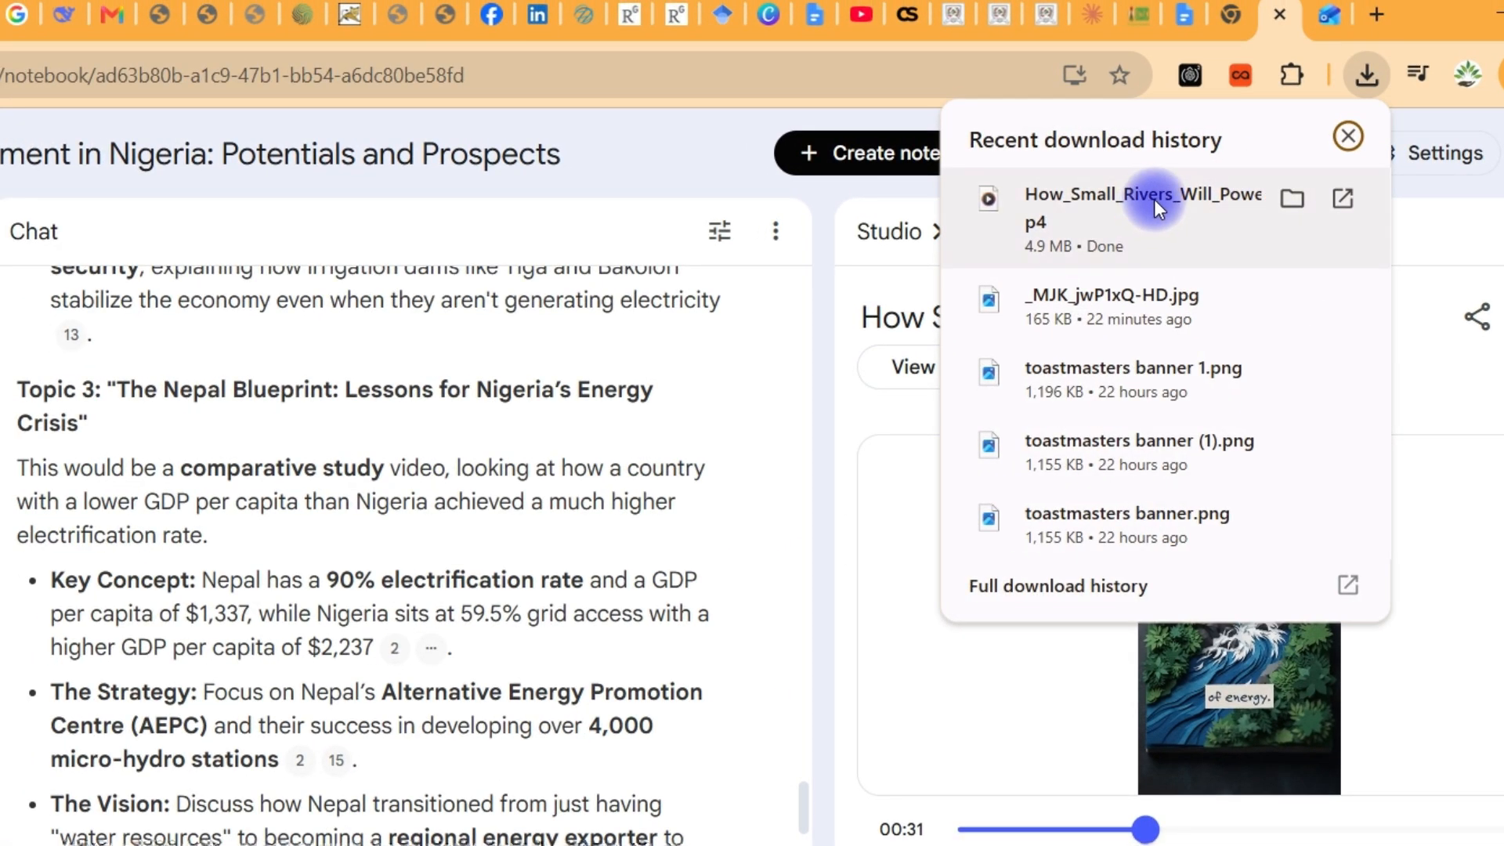
click(1156, 199)
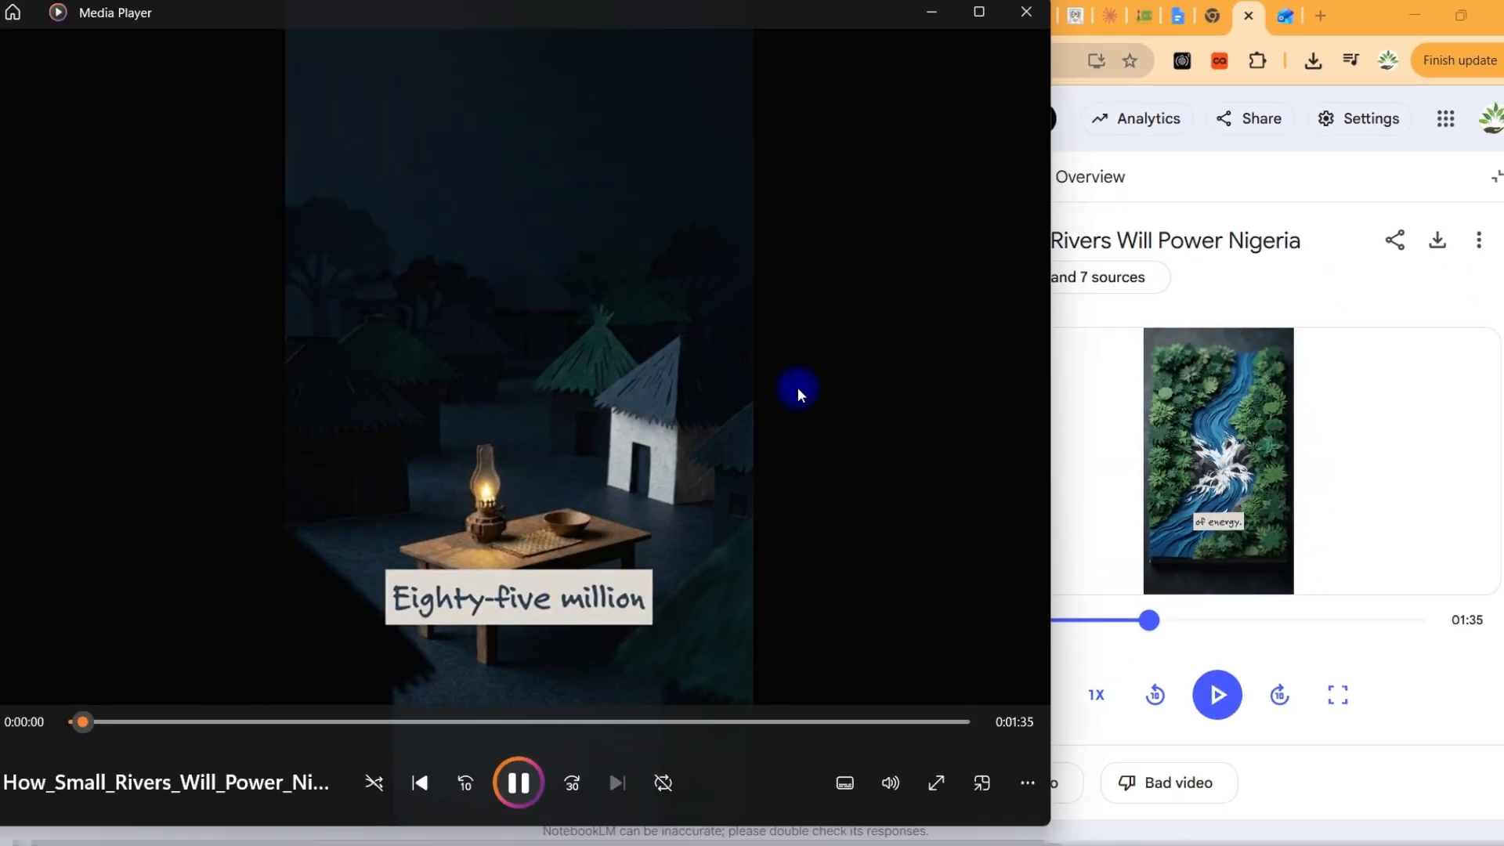
Step: Play a short stretch of the downloaded video in Media Player, pause it and minimize the player to return to the notebook's chat
click(517, 783)
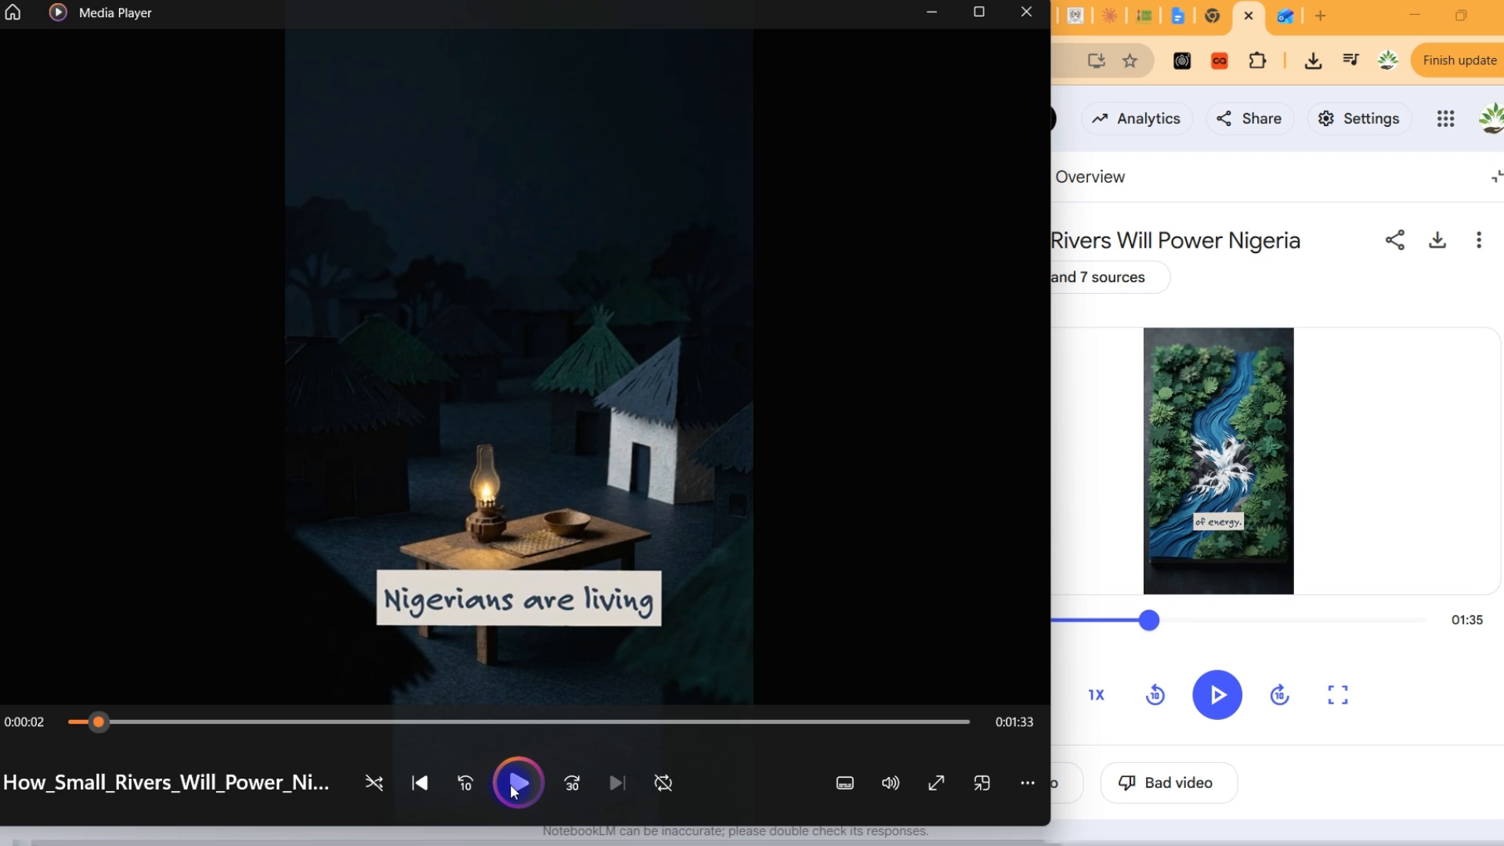
click(514, 788)
click(517, 787)
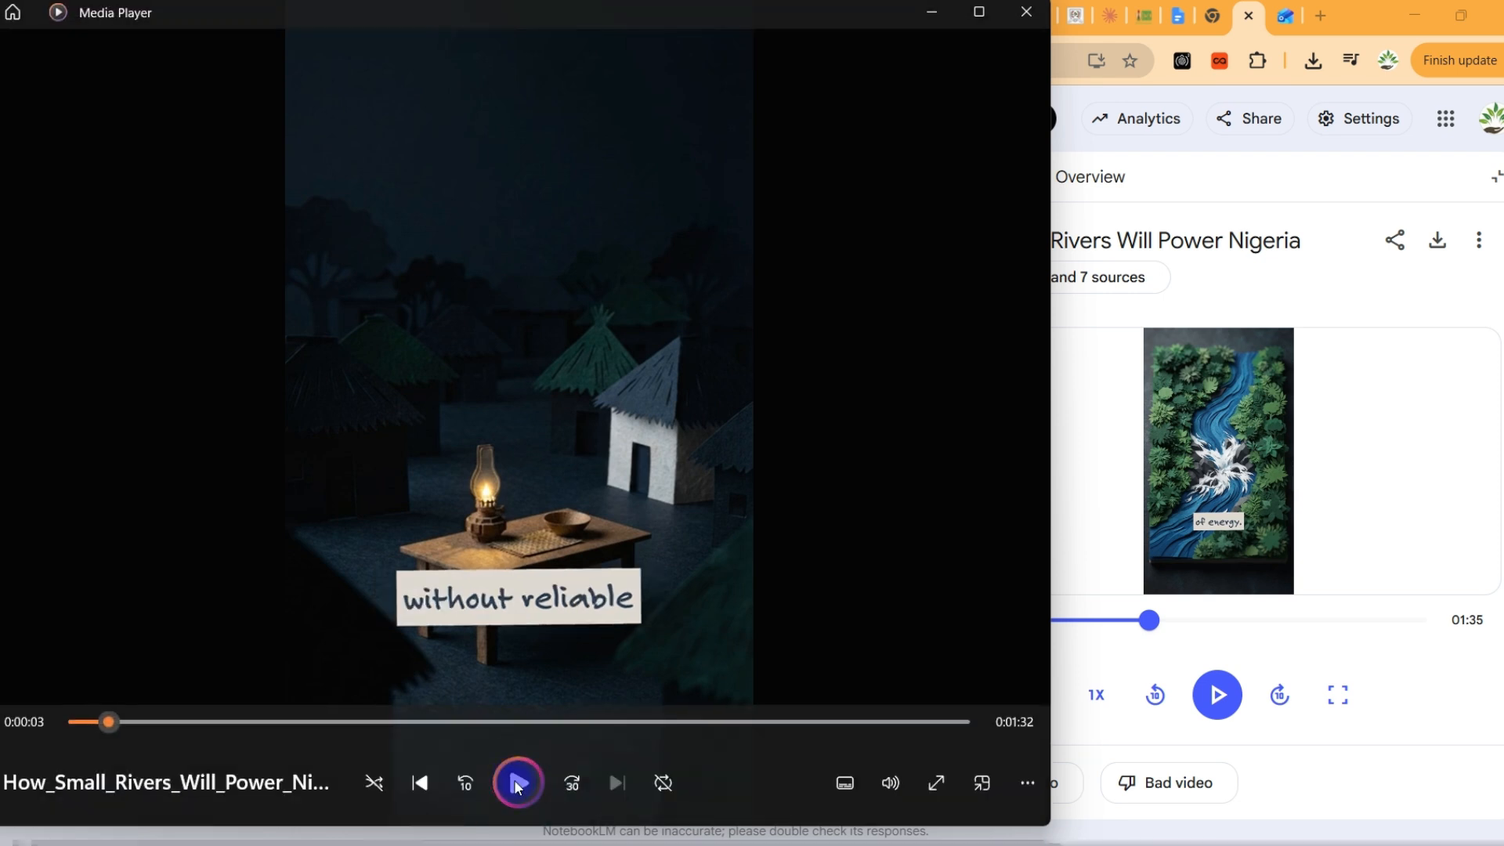
click(517, 785)
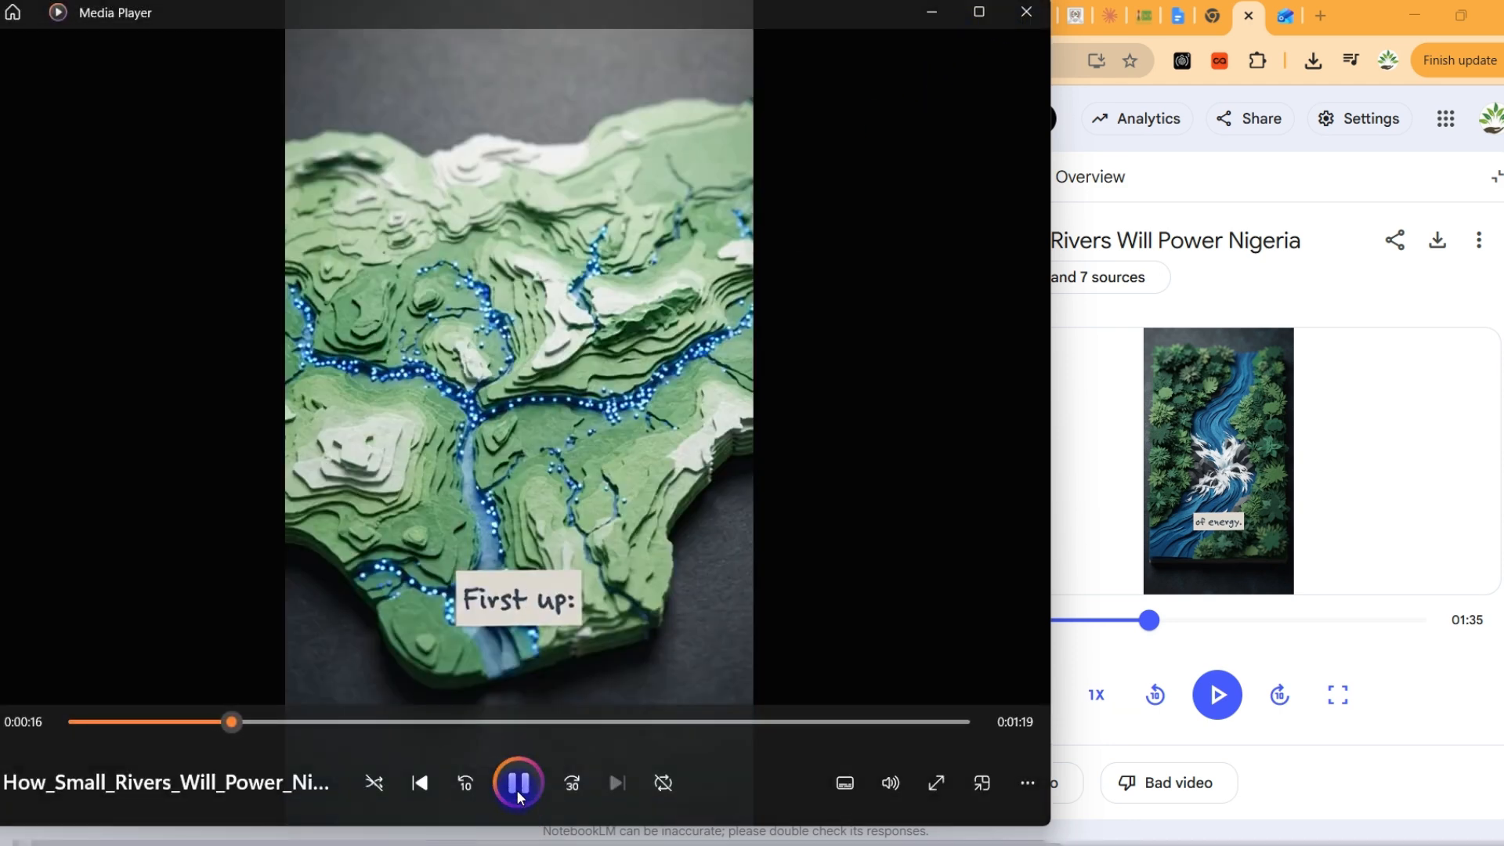
click(517, 793)
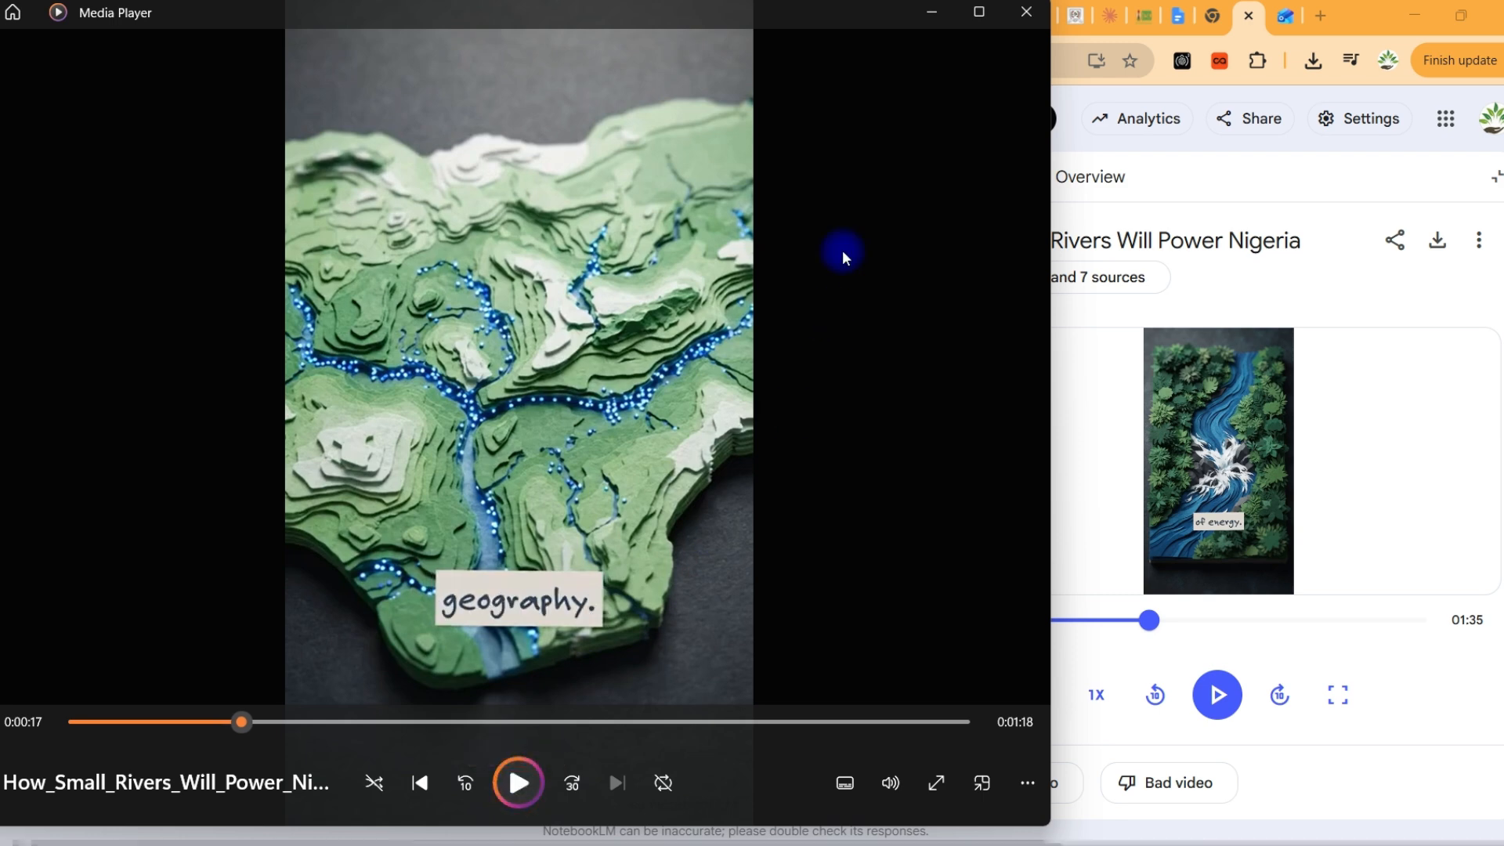
click(933, 13)
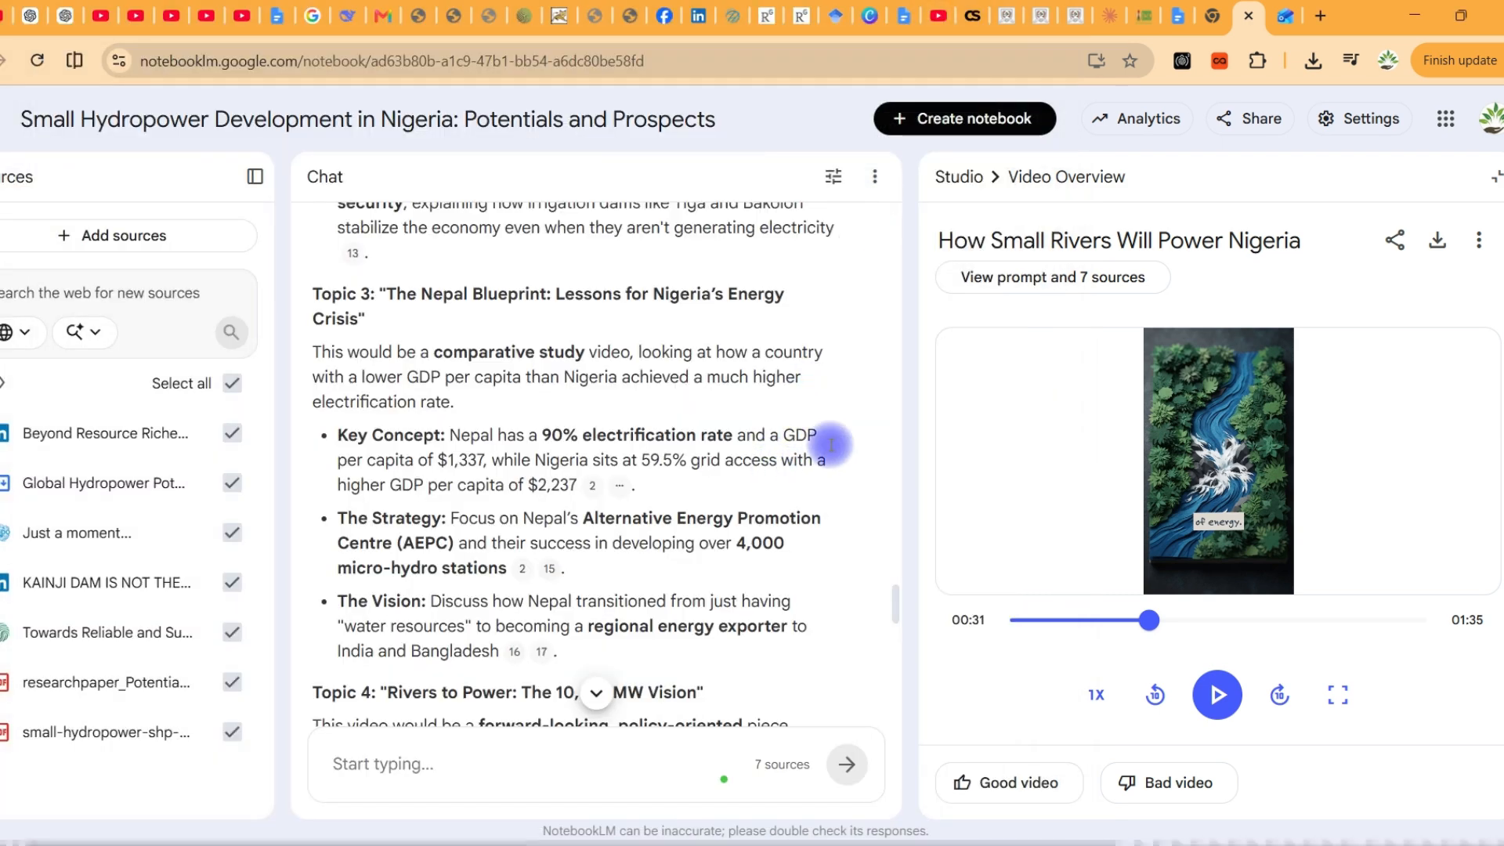
scroll(762, 404, up, 3)
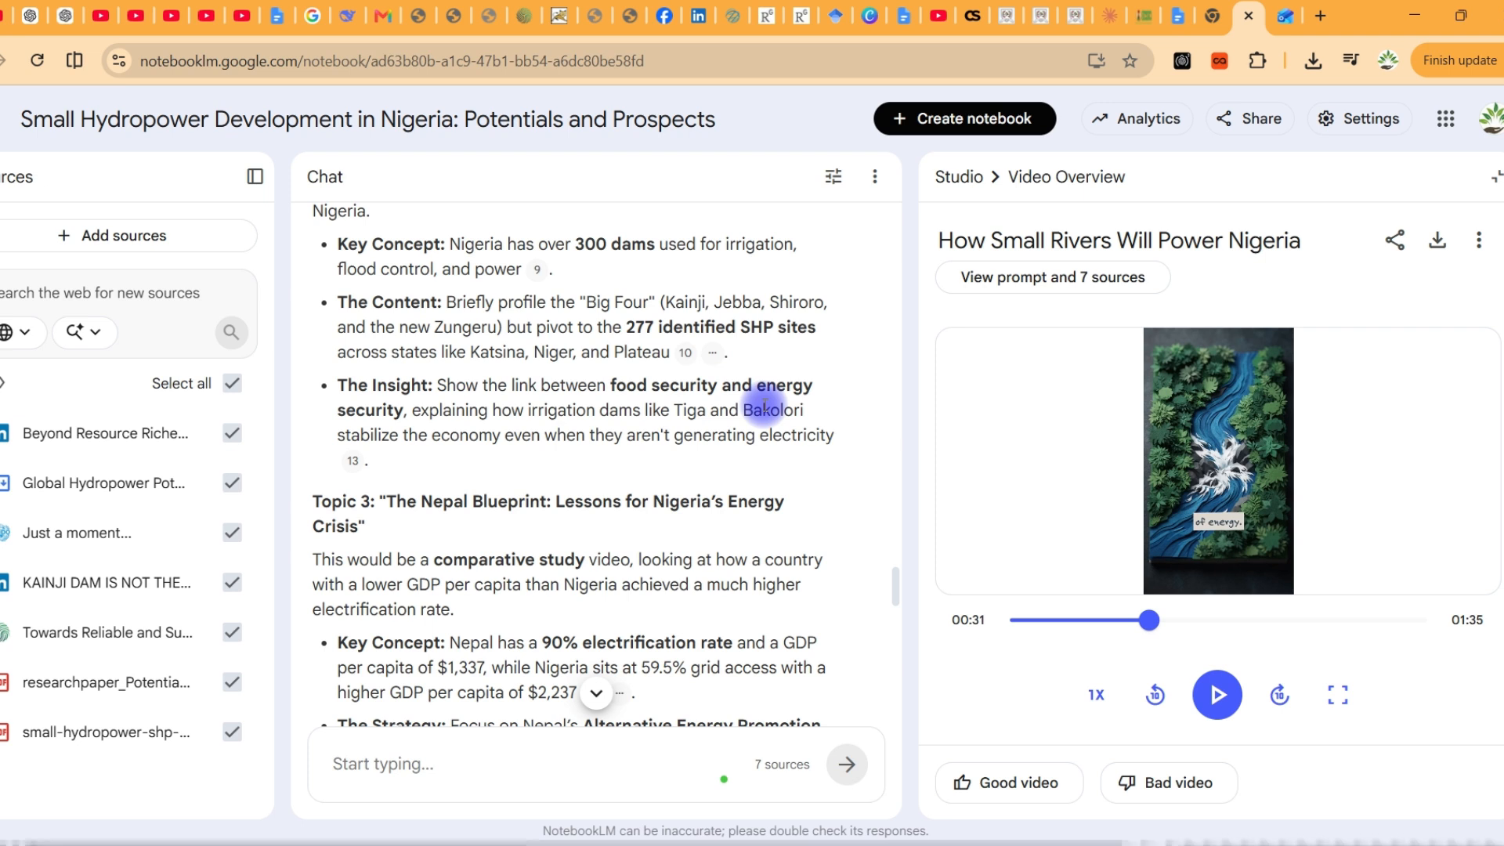